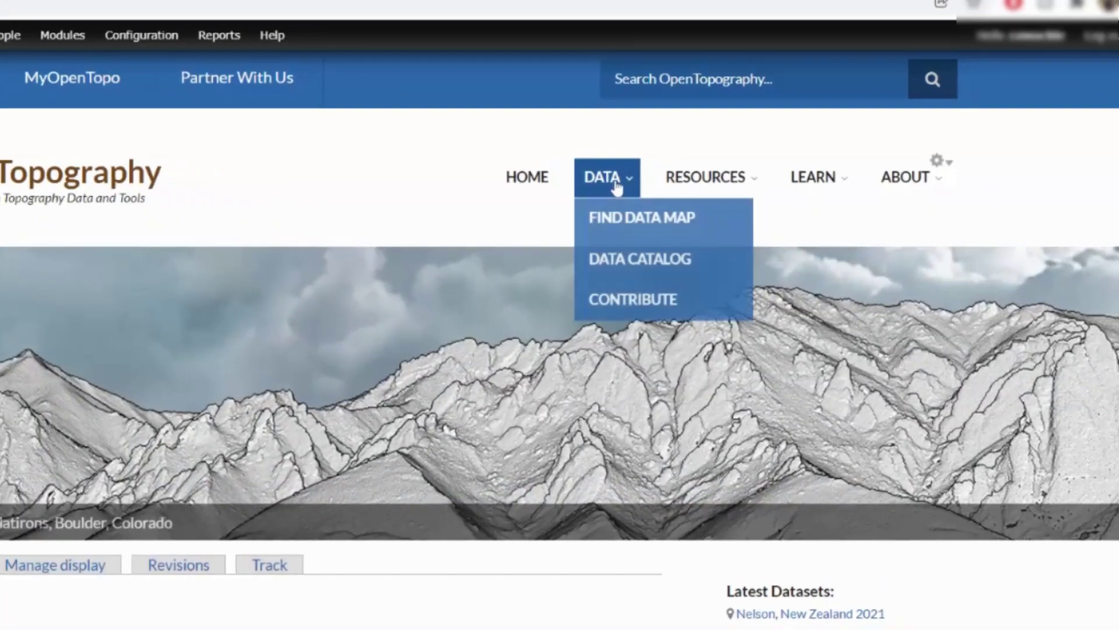
# - Open the Find Topography Data map from the DATA menu
pyautogui.click(707, 221)
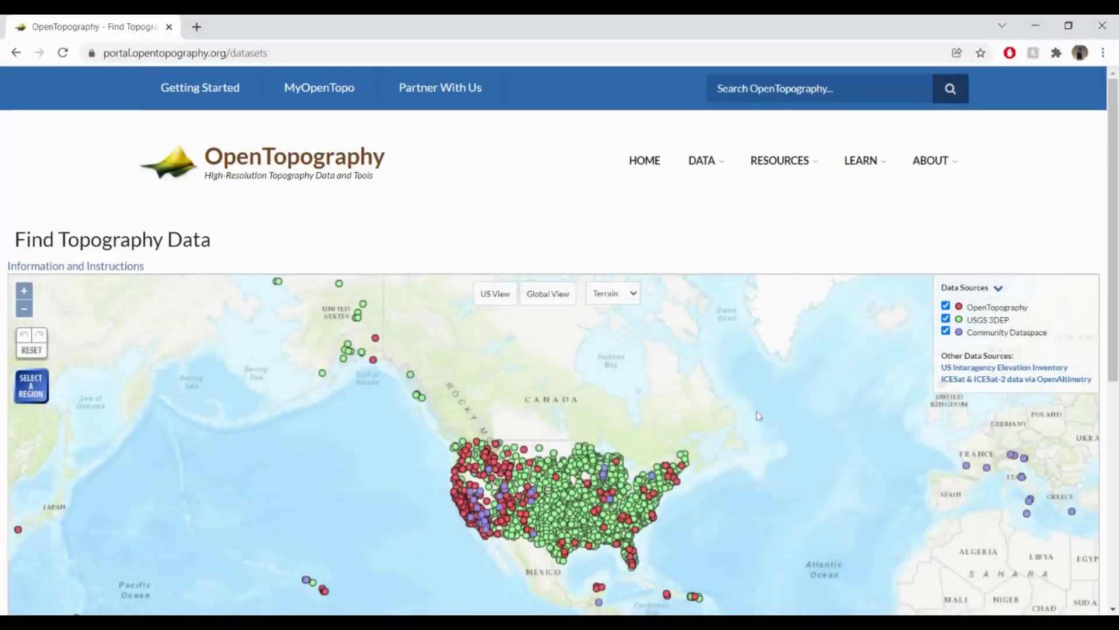
pyautogui.scroll(-1, 1116, 306)
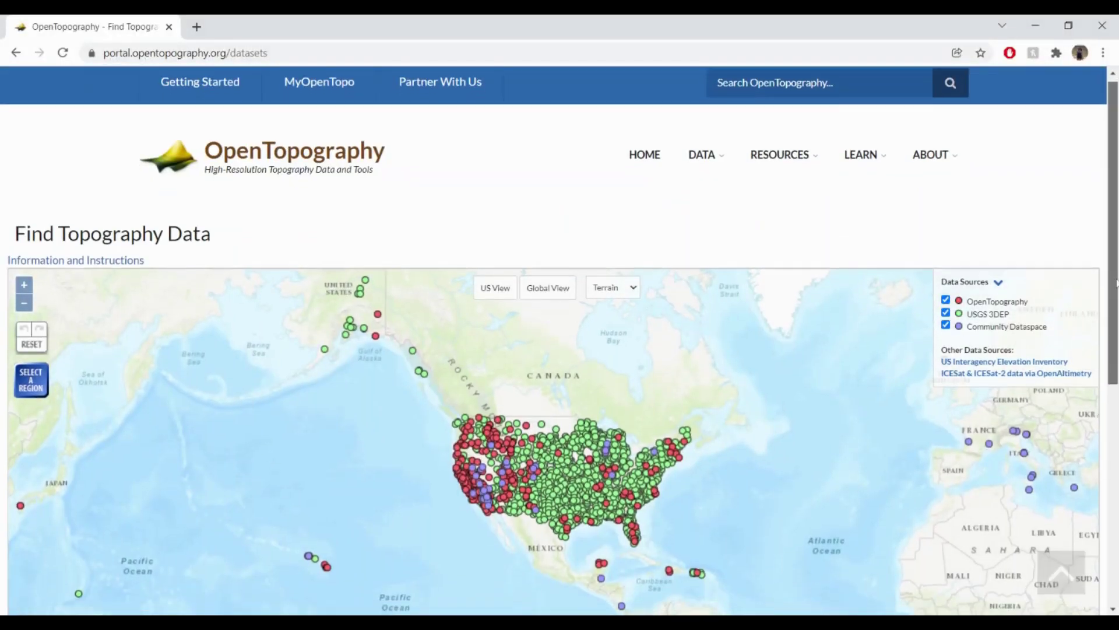
pyautogui.scroll(1, 702, 437)
pyautogui.scroll(1, 702, 436)
pyautogui.scroll(1, 554, 356)
# - Center the map on the continental US and hide the USGS 3DEP data source
pyautogui.moveTo(554, 356); pyautogui.dragTo(608, 358)
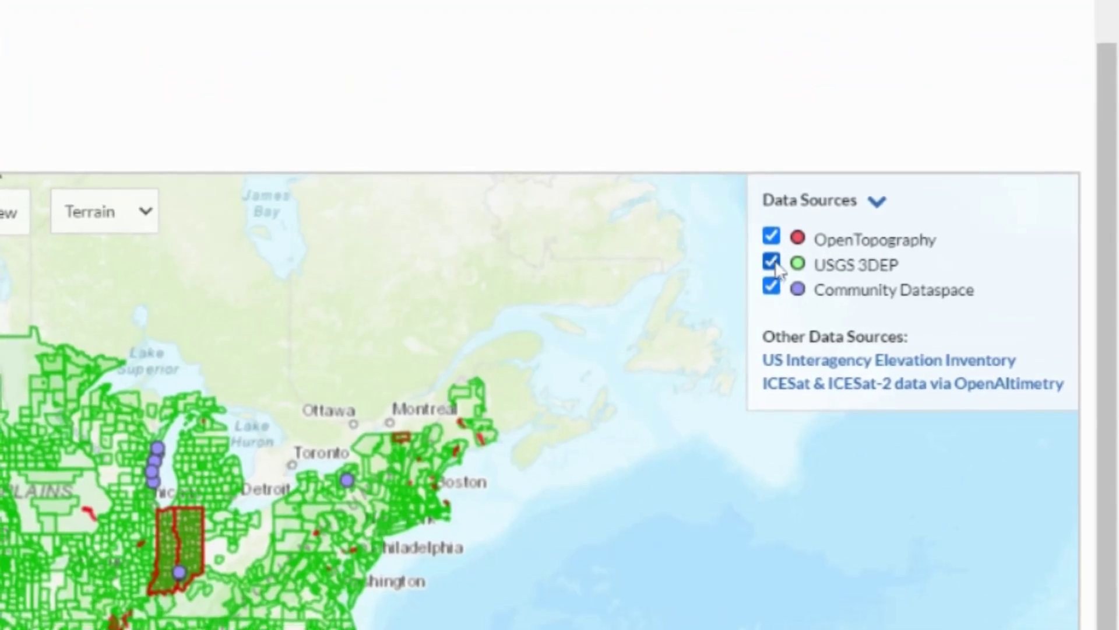
pyautogui.click(772, 265)
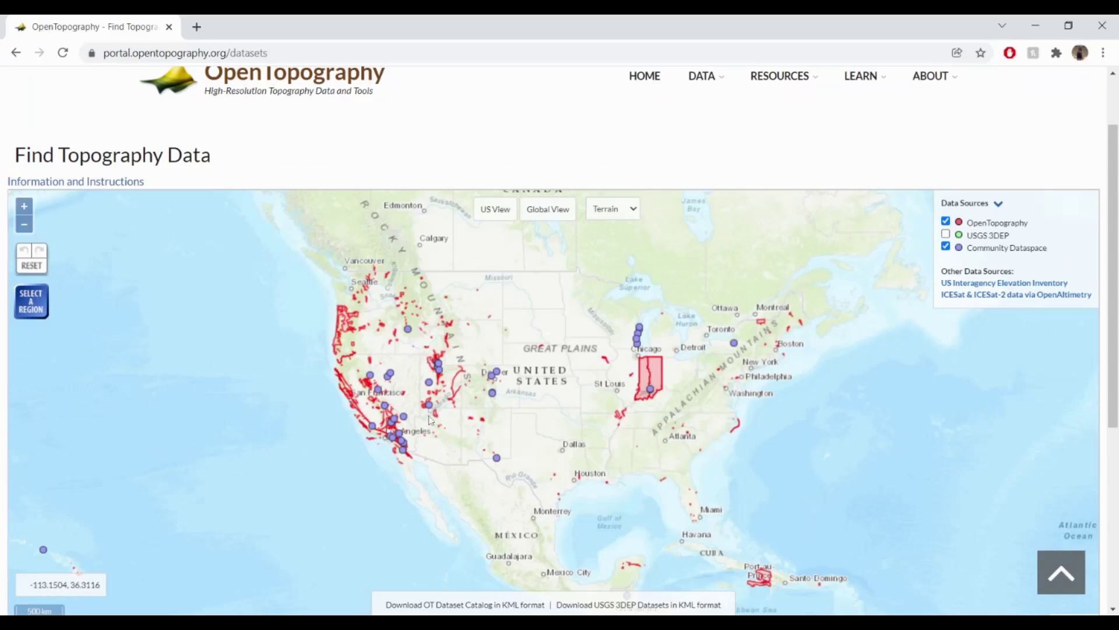
pyautogui.scroll(1, 430, 420)
pyautogui.scroll(1, 377, 385)
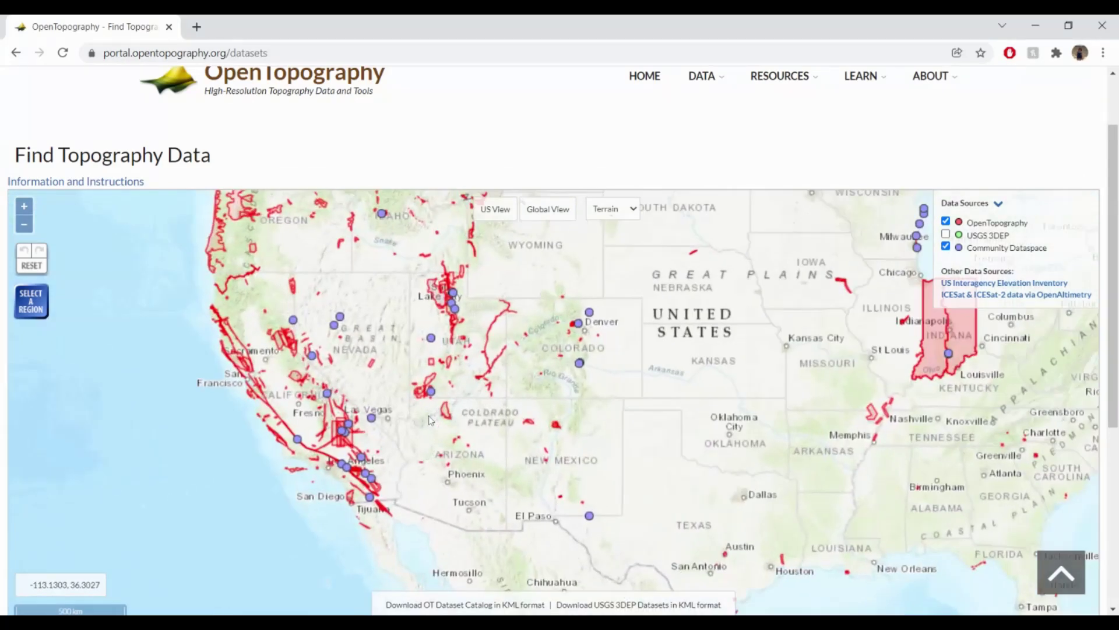
pyautogui.scroll(1, 316, 351)
pyautogui.scroll(1, 393, 359)
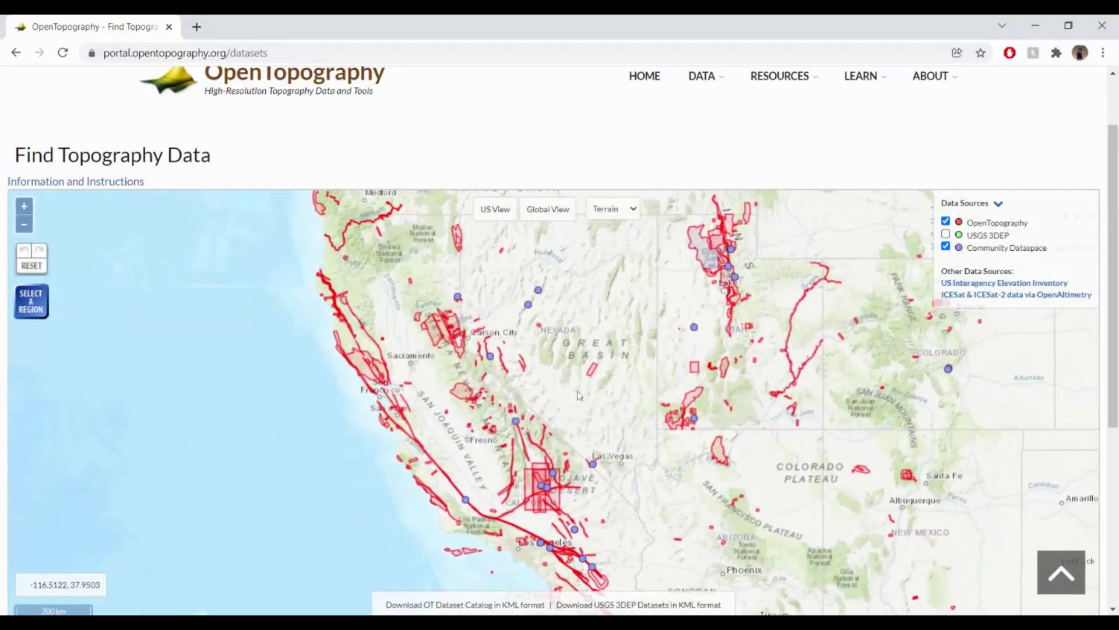
pyautogui.scroll(1, 482, 364)
pyautogui.scroll(1, 546, 370)
# - Outline a region near Lake Tahoe and expand the Preserving Mountains with Forest Management, CA 2020 details
pyautogui.moveTo(554, 335); pyautogui.dragTo(576, 431)
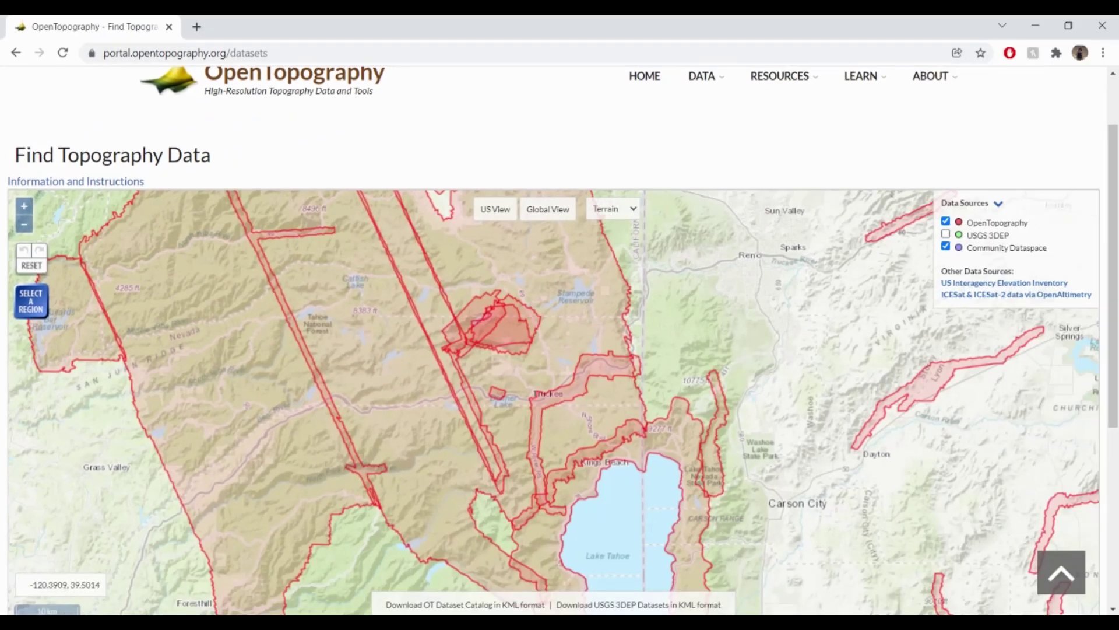
pyautogui.moveTo(437, 276); pyautogui.dragTo(549, 369)
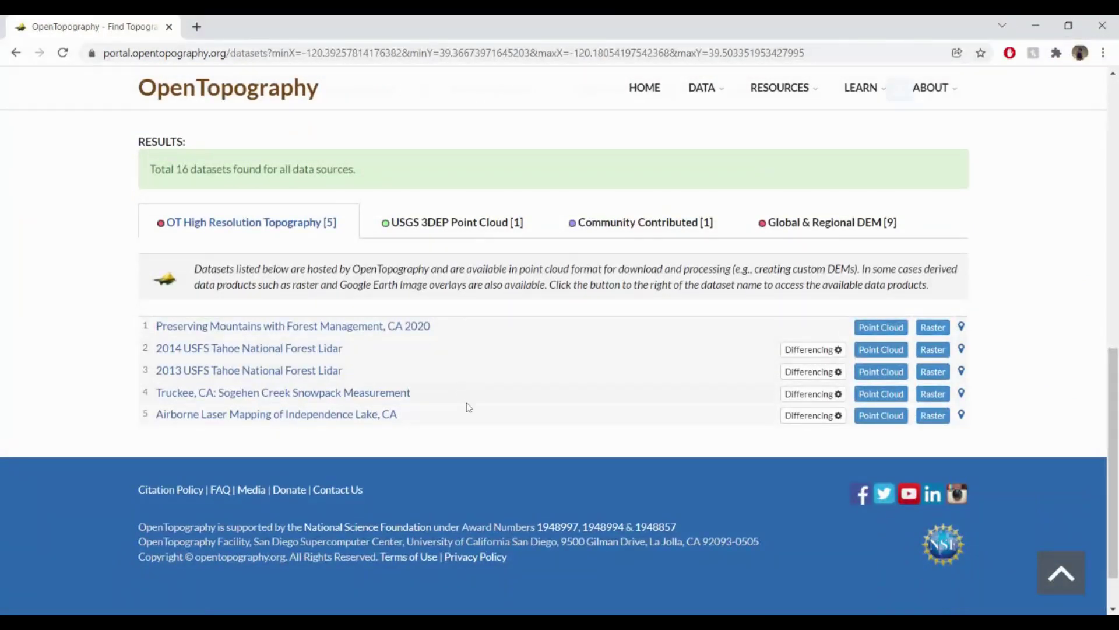
pyautogui.click(419, 327)
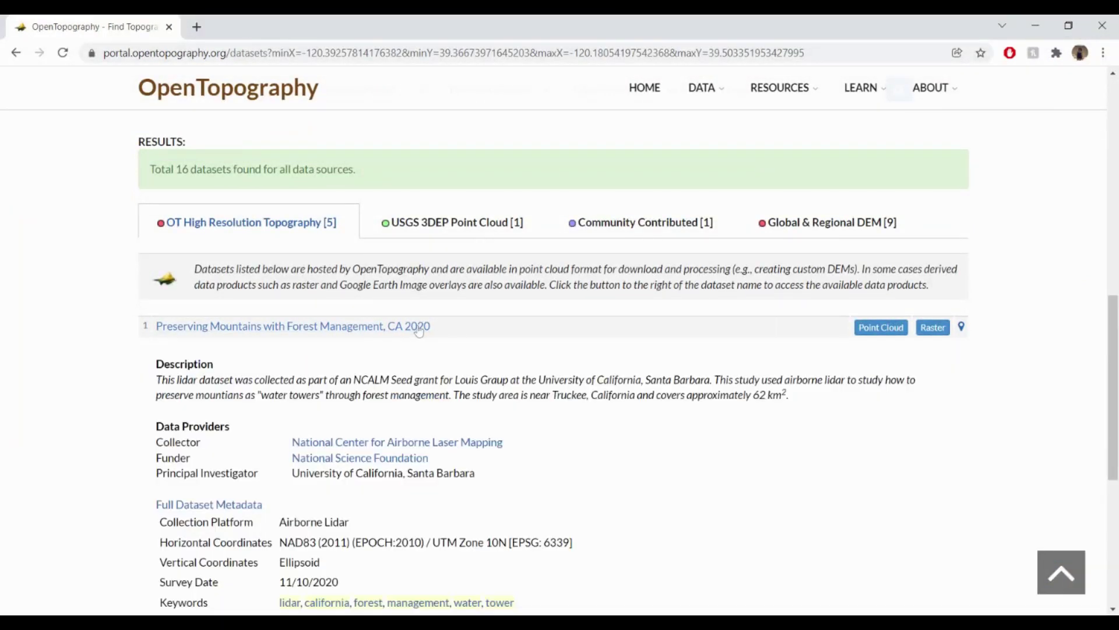
pyautogui.scroll(-1, 419, 330)
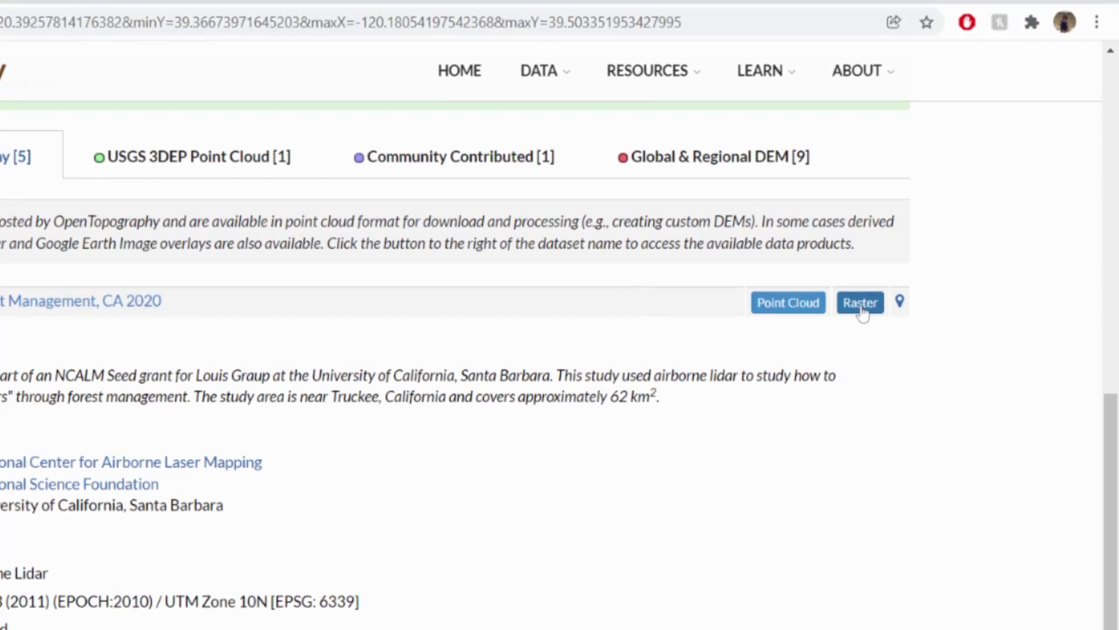
# - Open the Raster processing page for Preserving Mountains with Forest Management, CA 2020
pyautogui.click(861, 304)
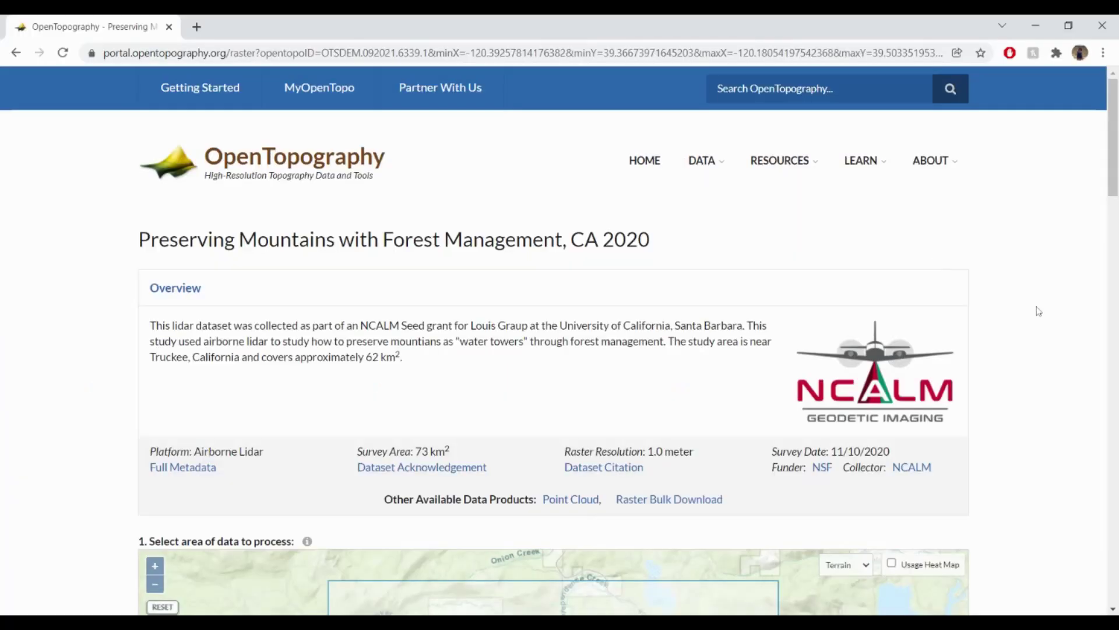
pyautogui.scroll(-1, 1038, 311)
pyautogui.scroll(-2, 1041, 315)
pyautogui.scroll(-1, 1043, 317)
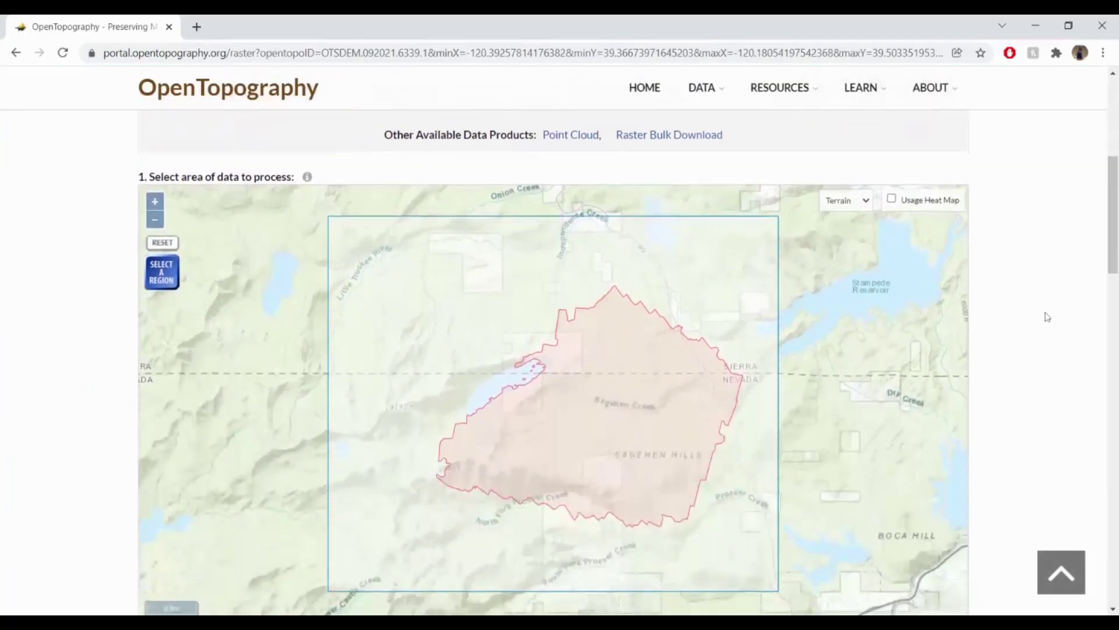
pyautogui.scroll(-1, 1046, 317)
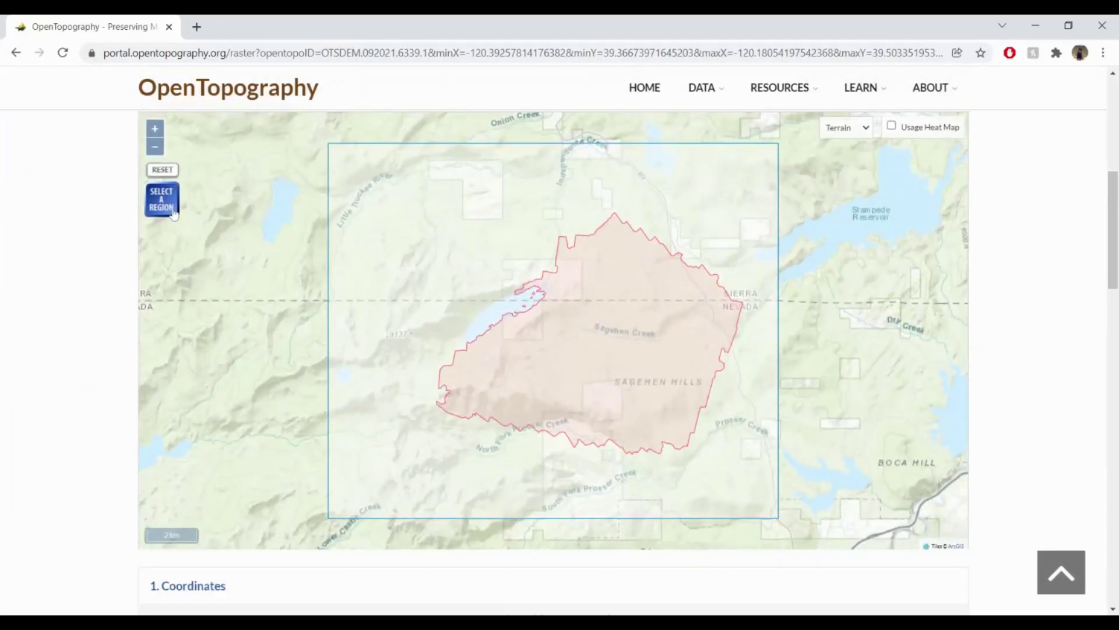
# - Draw a roughly 84 km² selection rectangle over the red-outlined Sagehen Hills area
pyautogui.moveTo(472, 250); pyautogui.dragTo(731, 447)
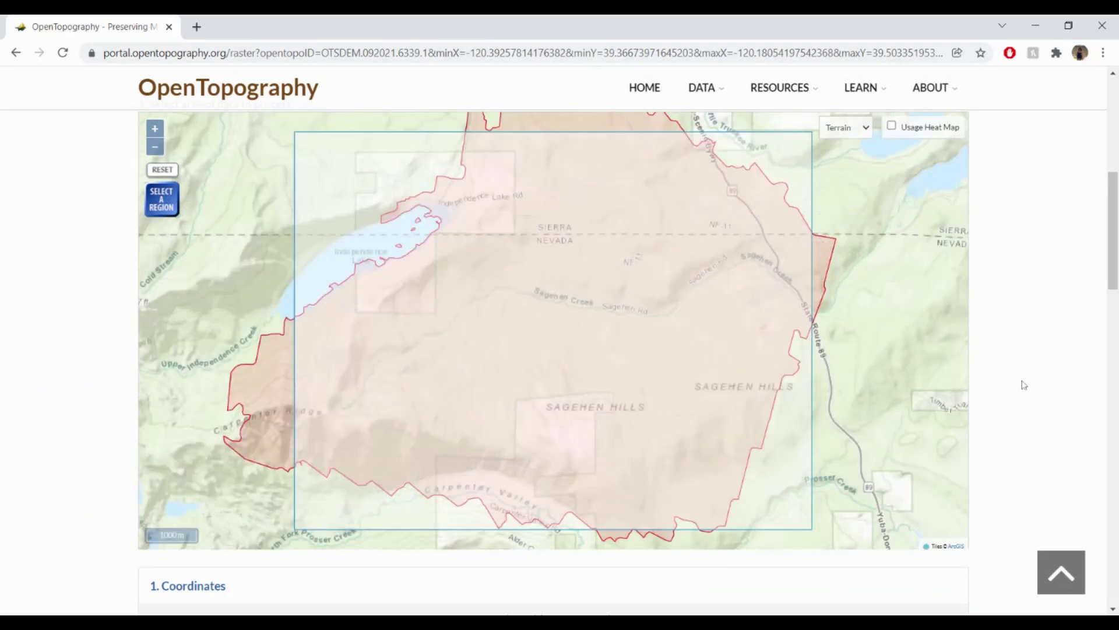
pyautogui.scroll(-2, 1021, 386)
pyautogui.scroll(-1, 1025, 384)
pyautogui.scroll(-1, 1030, 381)
pyautogui.scroll(-1, 1029, 381)
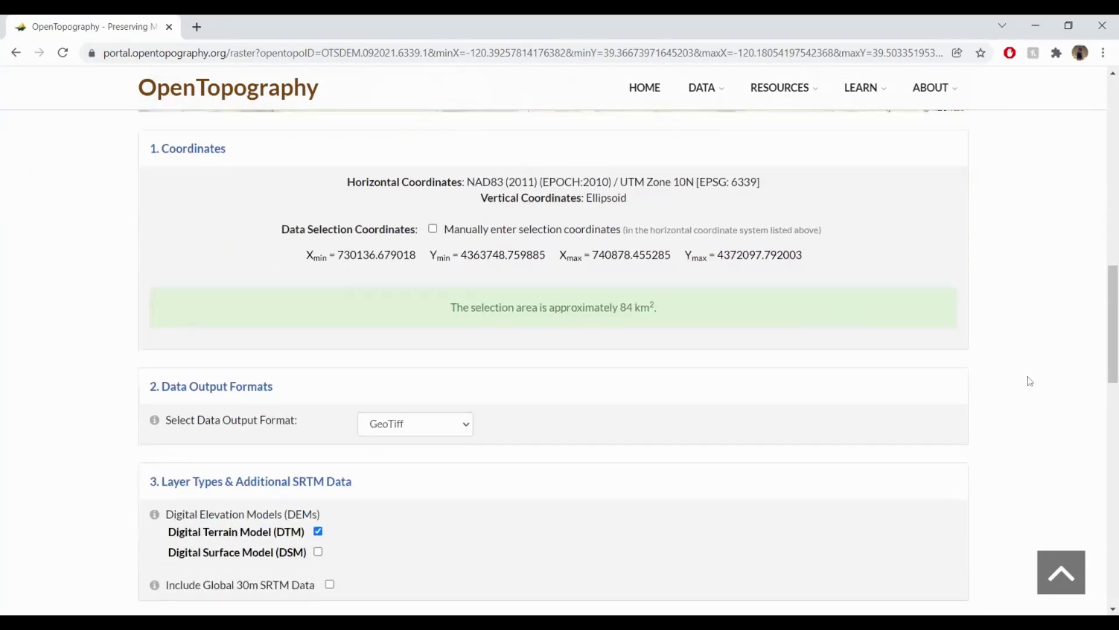
pyautogui.scroll(-2, 1029, 381)
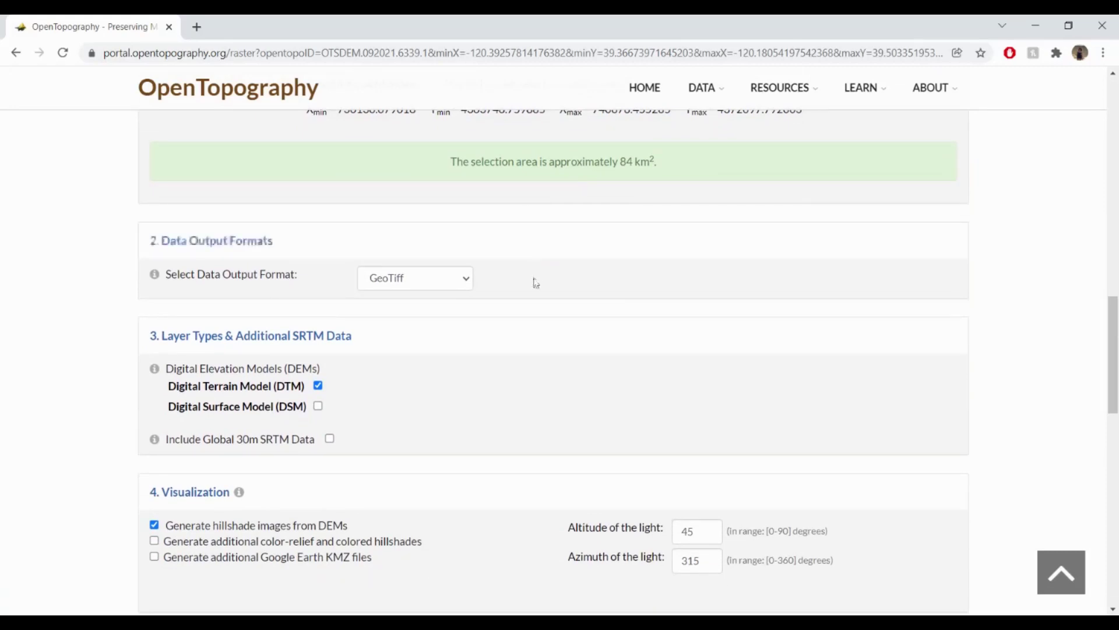
pyautogui.scroll(-1, 535, 281)
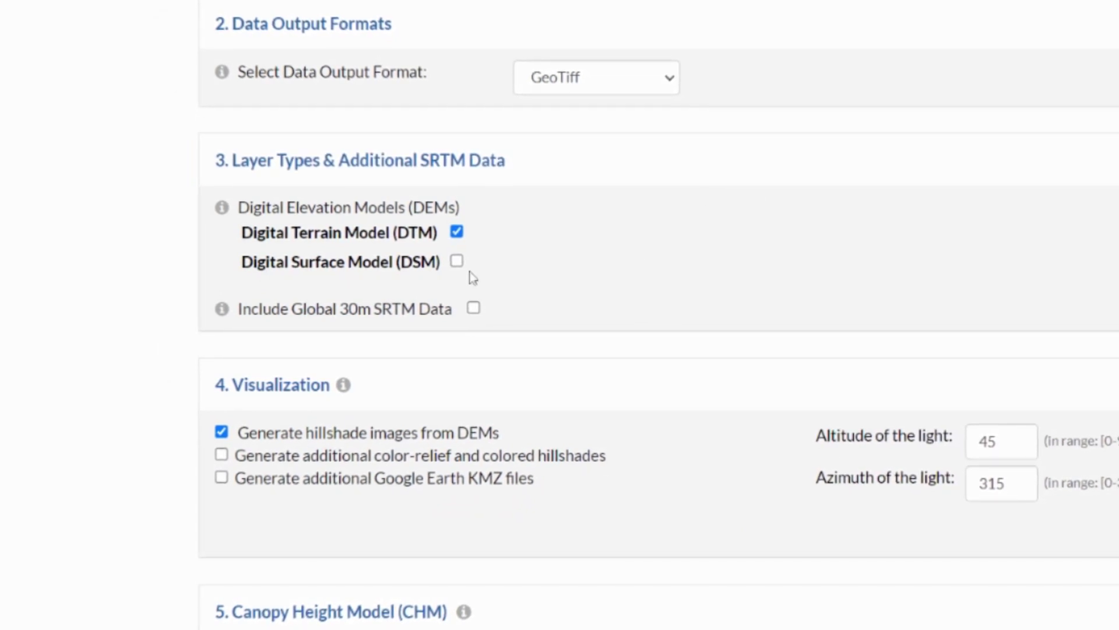
# - Add the Digital Surface Model layer and Google Earth KMZ hillshade files
pyautogui.click(457, 262)
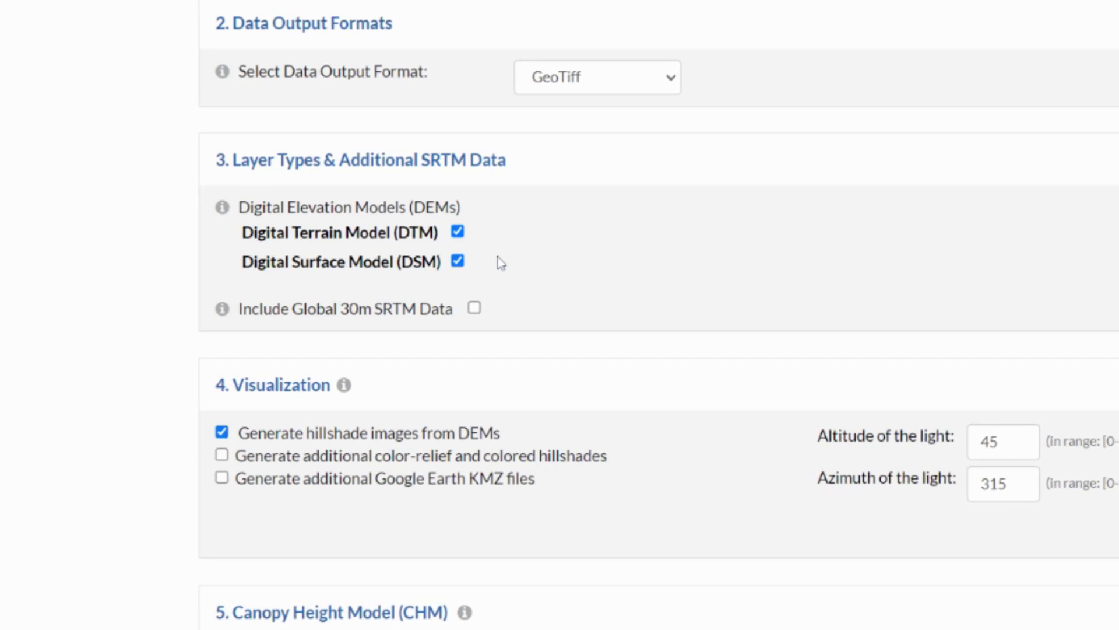
pyautogui.scroll(-3, 497, 256)
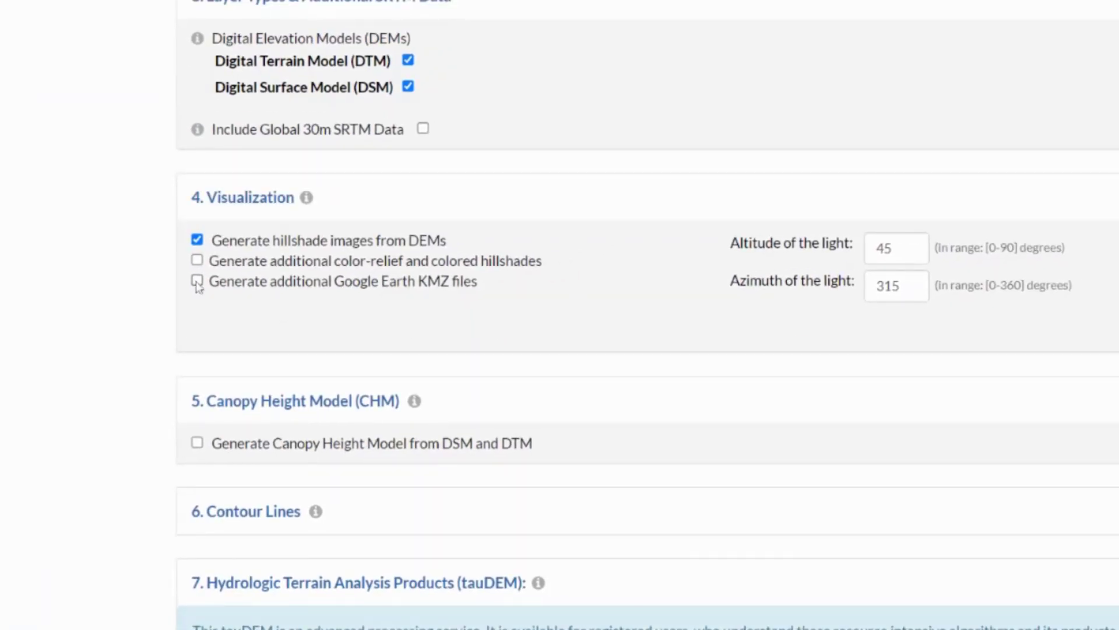
pyautogui.click(196, 281)
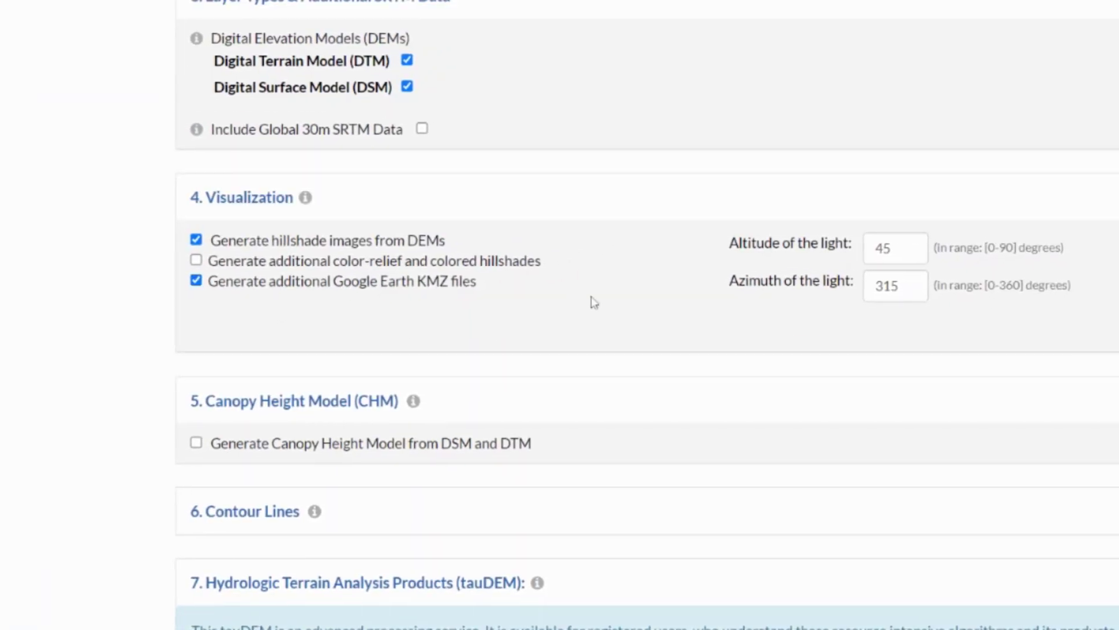
pyautogui.scroll(-1, 605, 300)
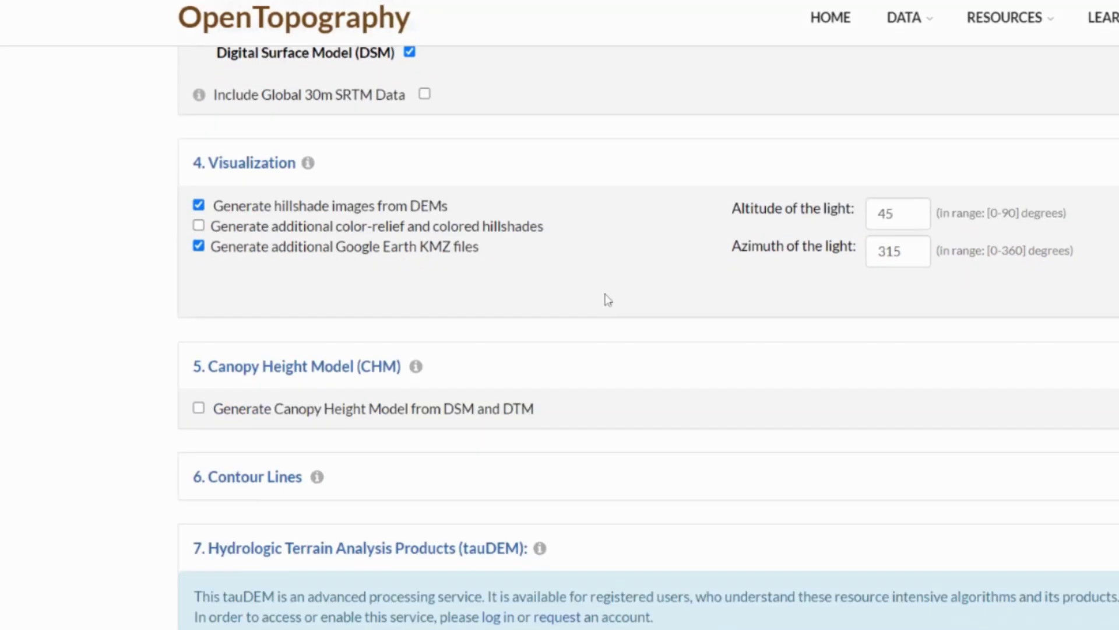
pyautogui.scroll(-2, 604, 301)
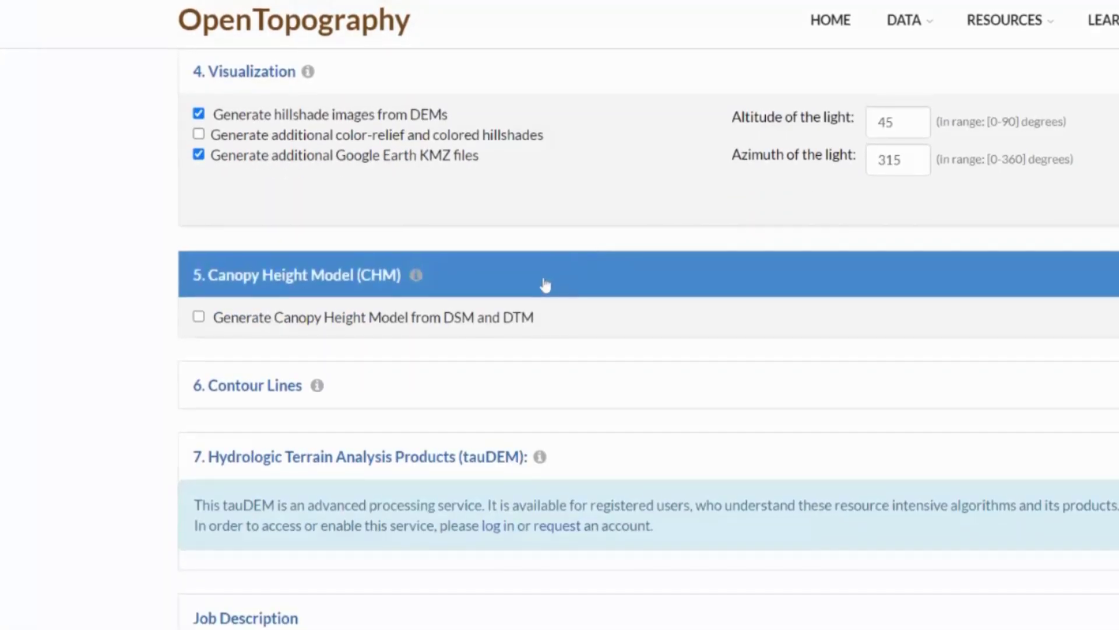
# - Enable the Canopy Height Model from DSM and DTM at 1 m, with its KMZ files
pyautogui.click(198, 320)
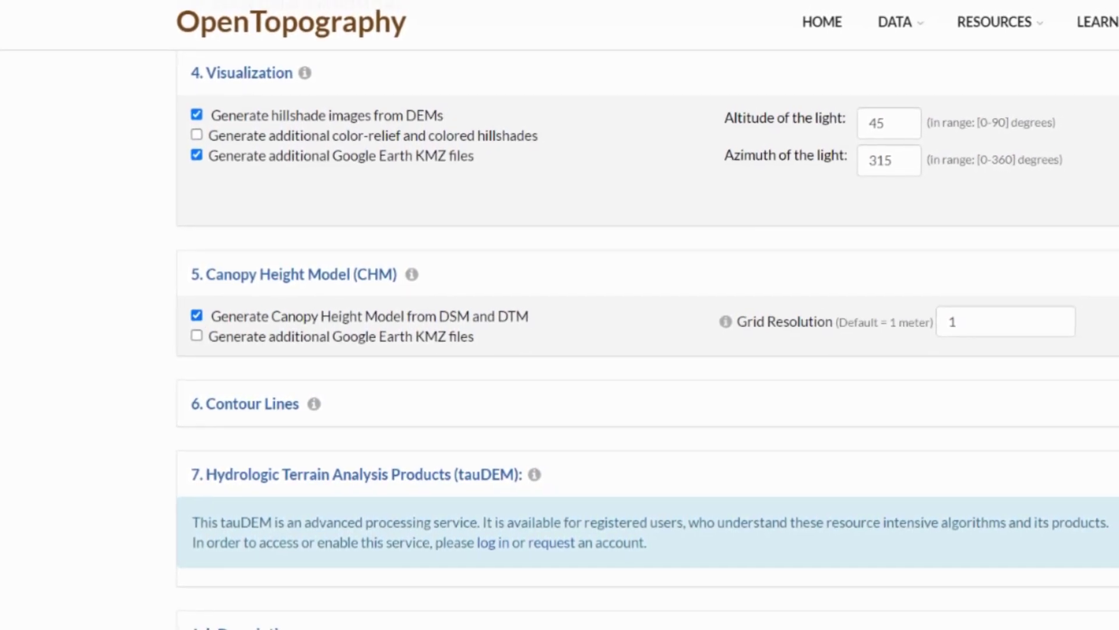
pyautogui.click(718, 324)
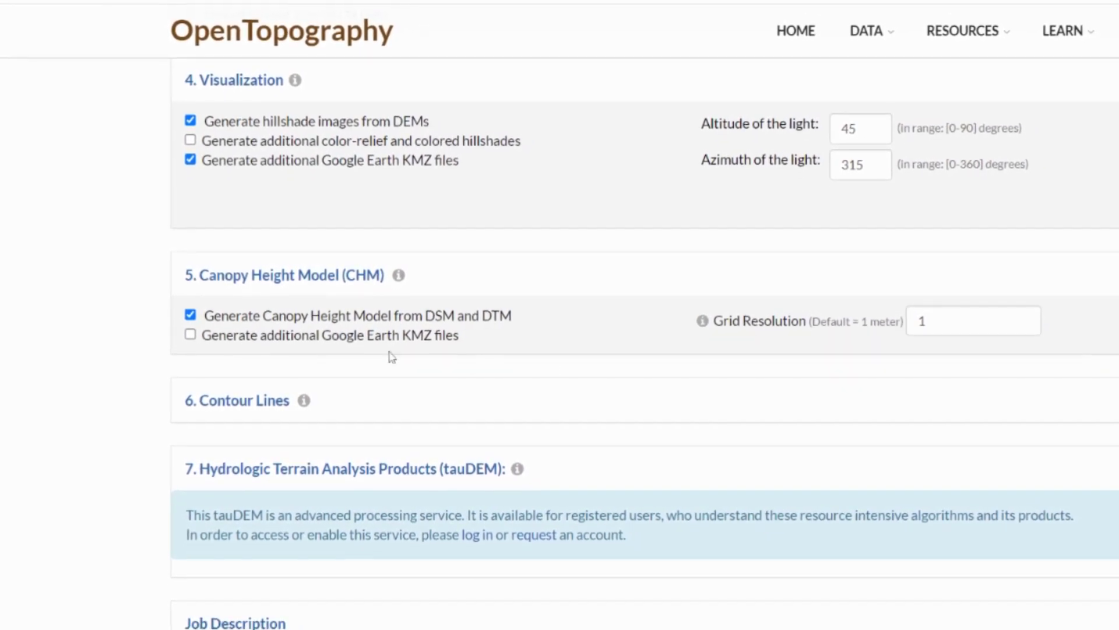
pyautogui.click(191, 336)
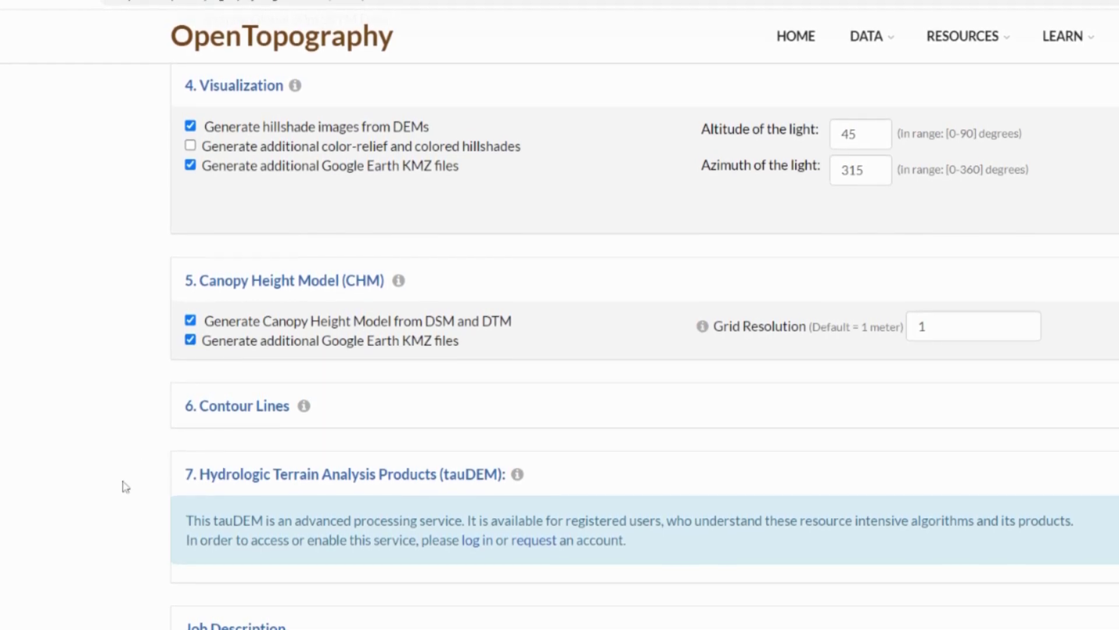
pyautogui.scroll(-2, 118, 440)
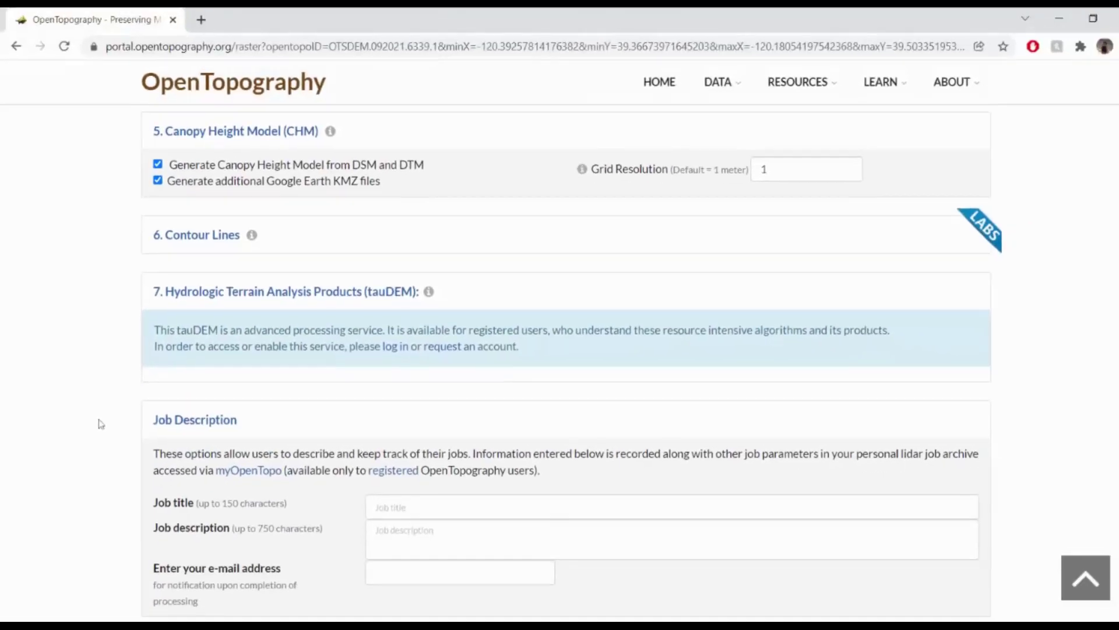
pyautogui.scroll(-2, 99, 424)
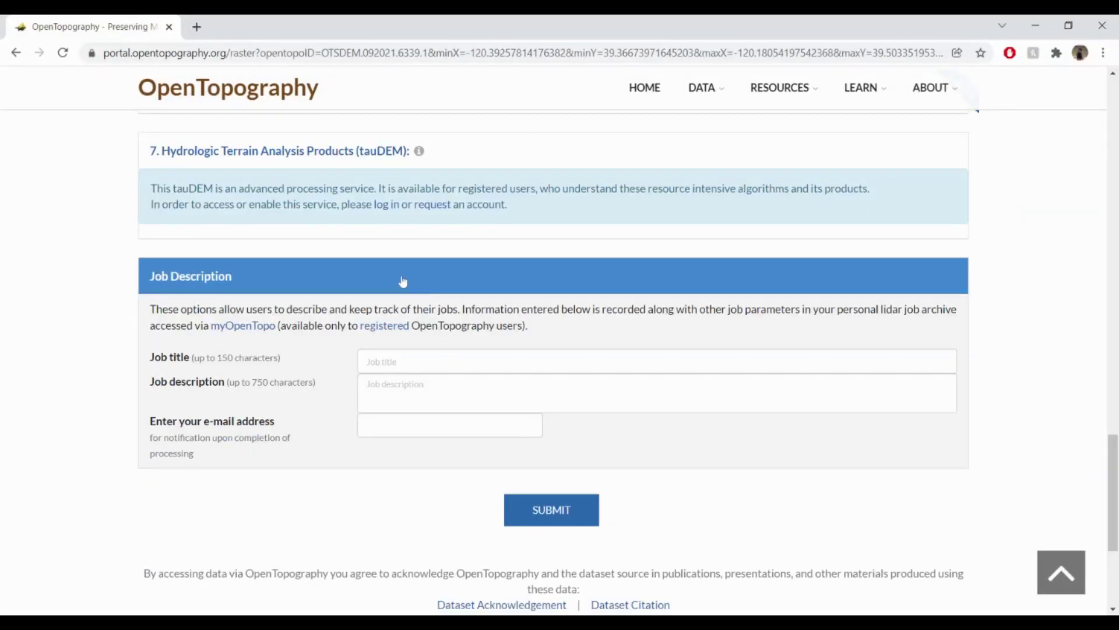
# - Title the job 'CHM' and submit it to get the Raster Job Results
pyautogui.click(372, 360)
pyautogui.write('CHM')
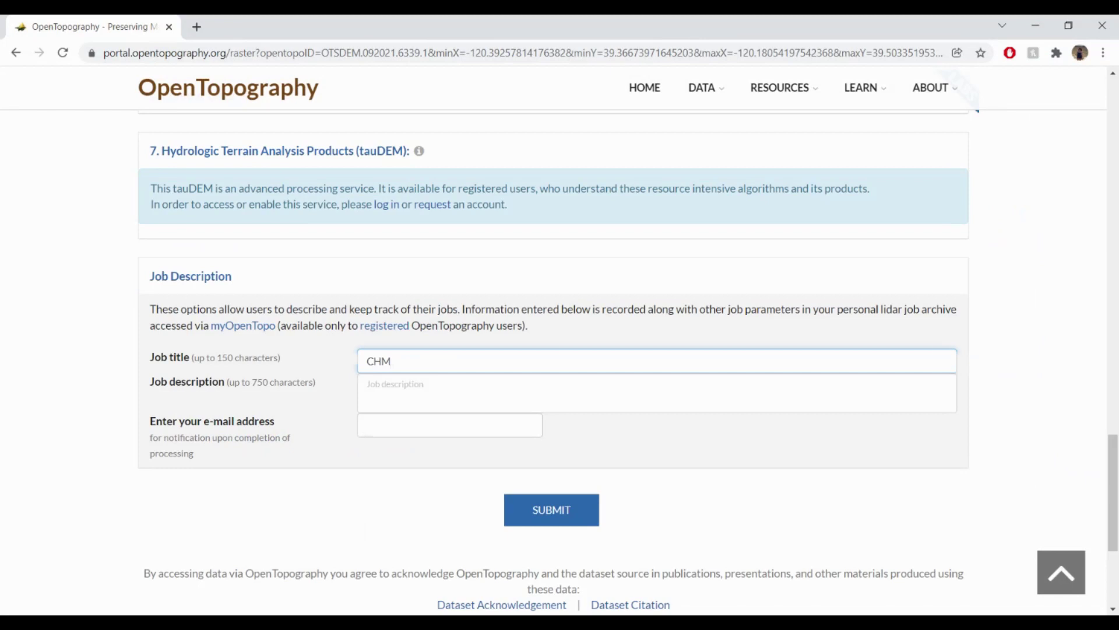
pyautogui.click(626, 439)
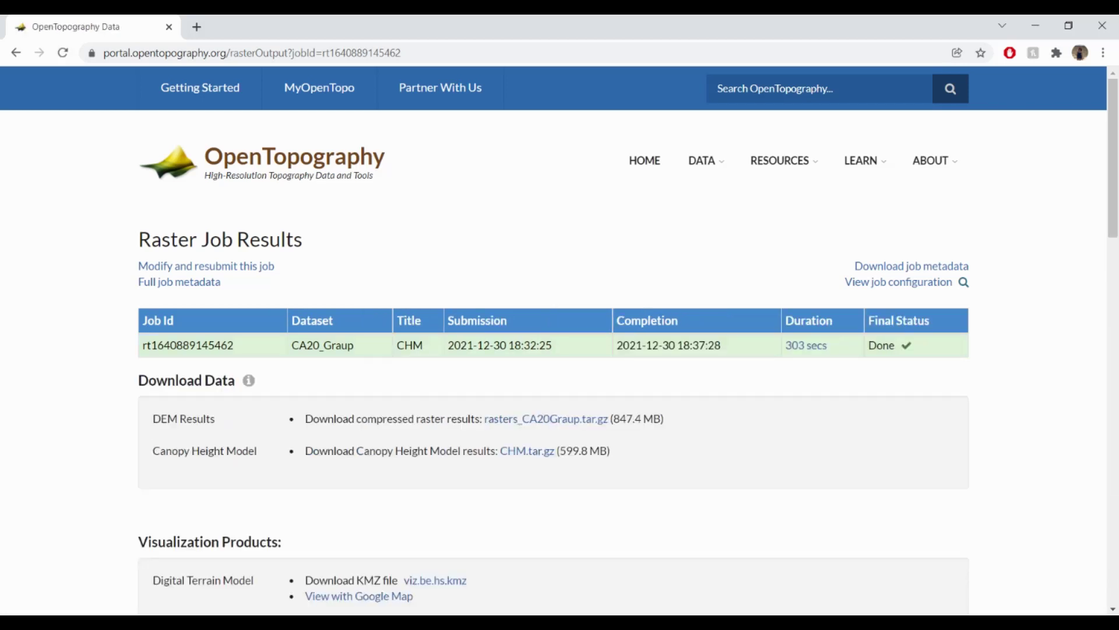
pyautogui.scroll(-2, 1020, 355)
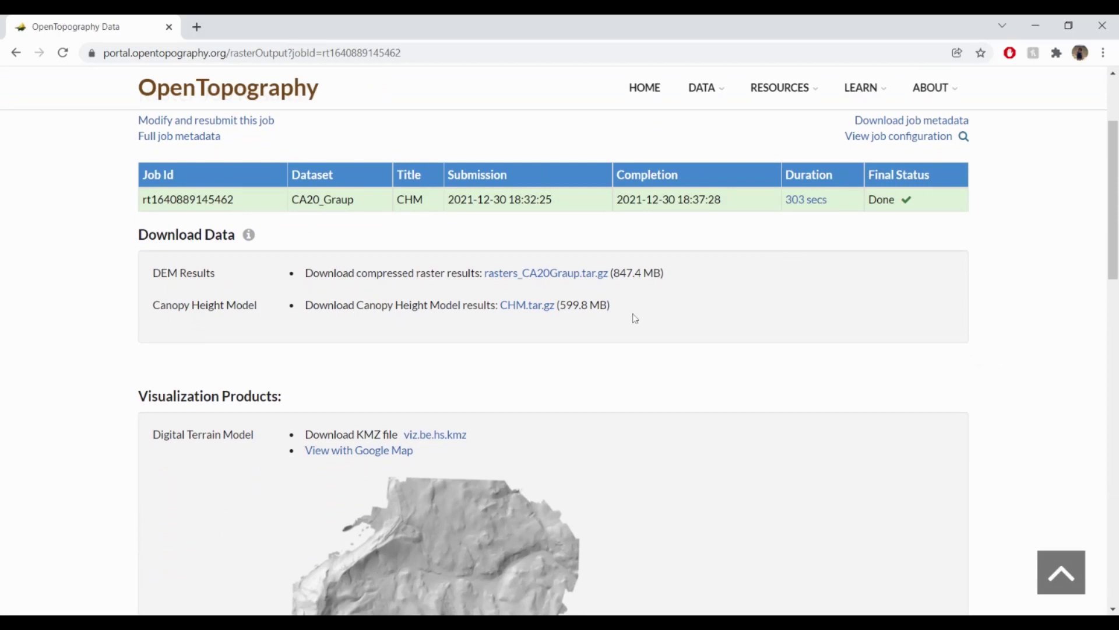
pyautogui.scroll(-3, 870, 272)
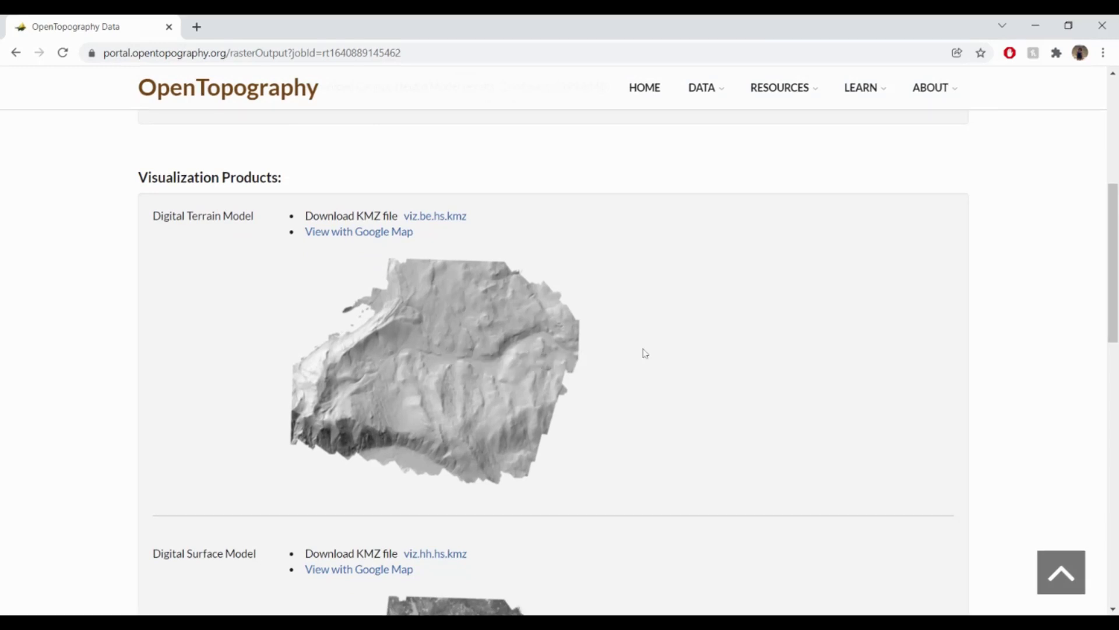
pyautogui.click(487, 333)
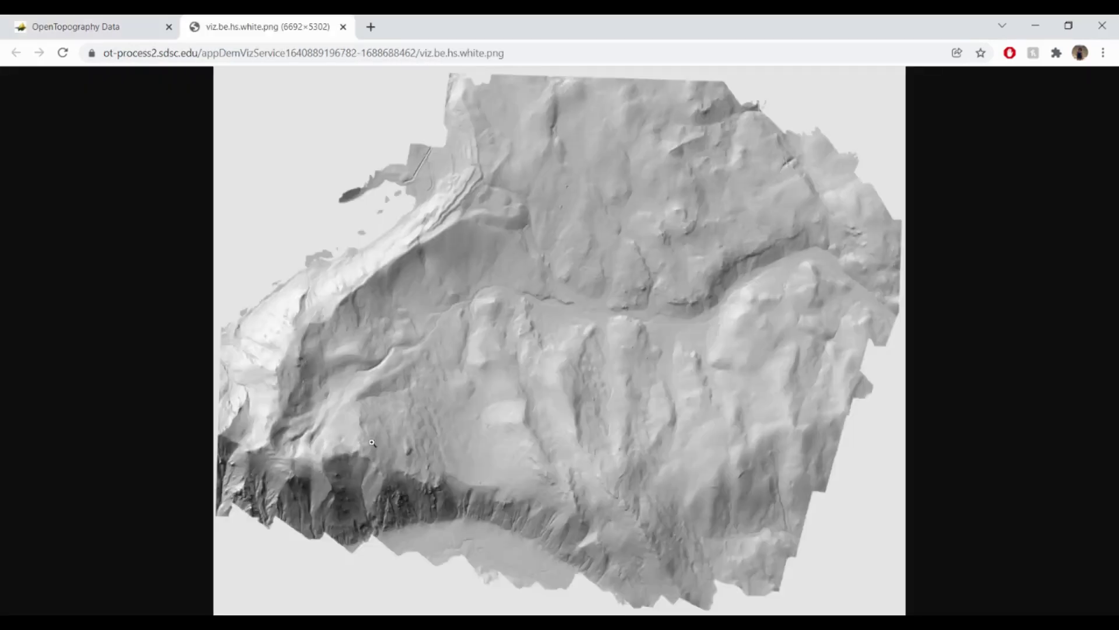
pyautogui.click(455, 354)
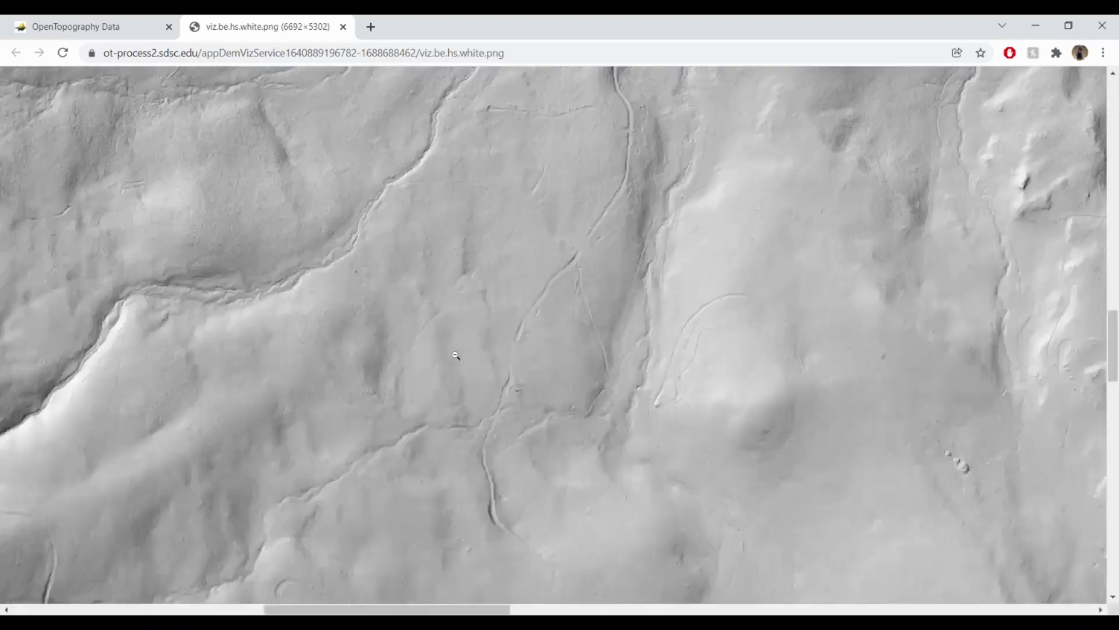
pyautogui.scroll(1, 457, 355)
pyautogui.scroll(1, 457, 355)
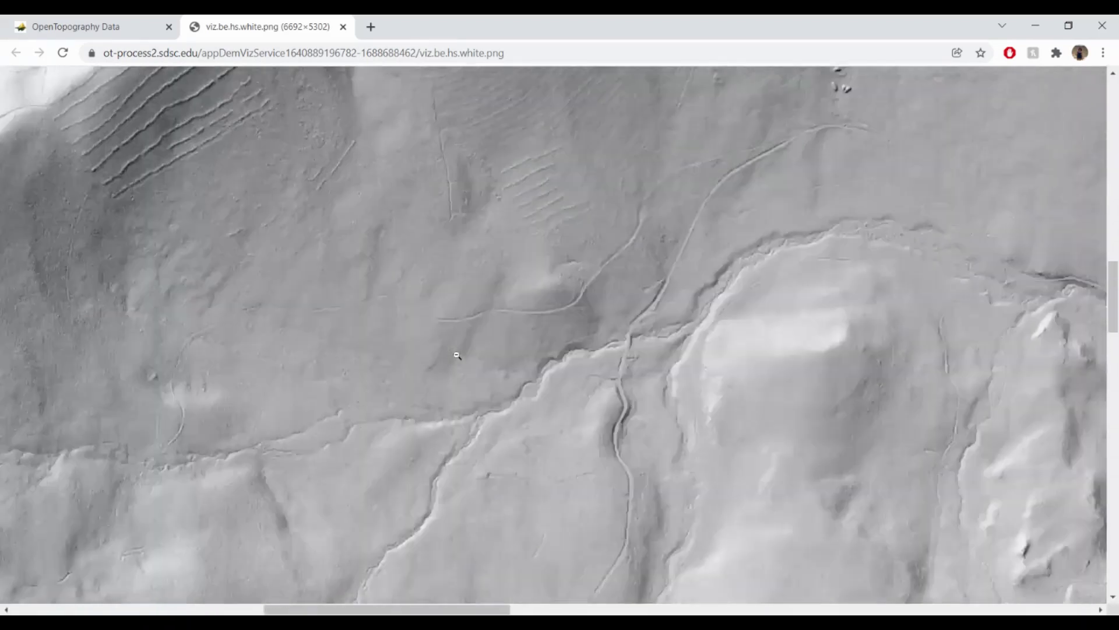
pyautogui.scroll(1, 456, 355)
pyautogui.scroll(1, 457, 356)
pyautogui.scroll(1, 456, 356)
pyautogui.scroll(1, 455, 352)
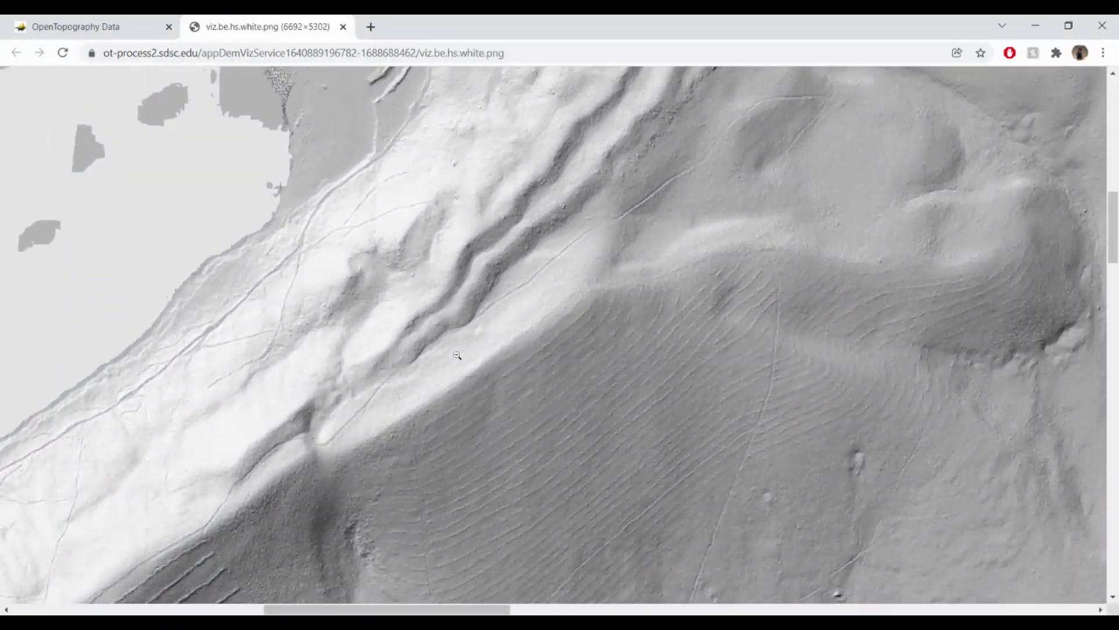
pyautogui.scroll(1, 455, 353)
pyautogui.click(343, 27)
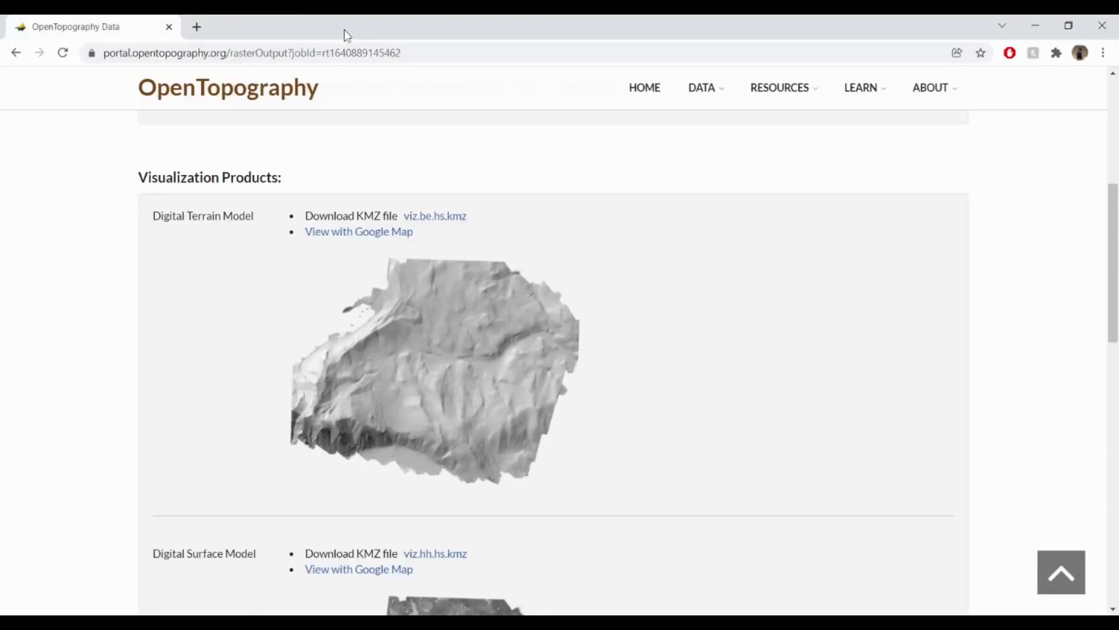
pyautogui.scroll(-1, 797, 221)
pyautogui.scroll(-1, 798, 221)
pyautogui.scroll(-1, 798, 221)
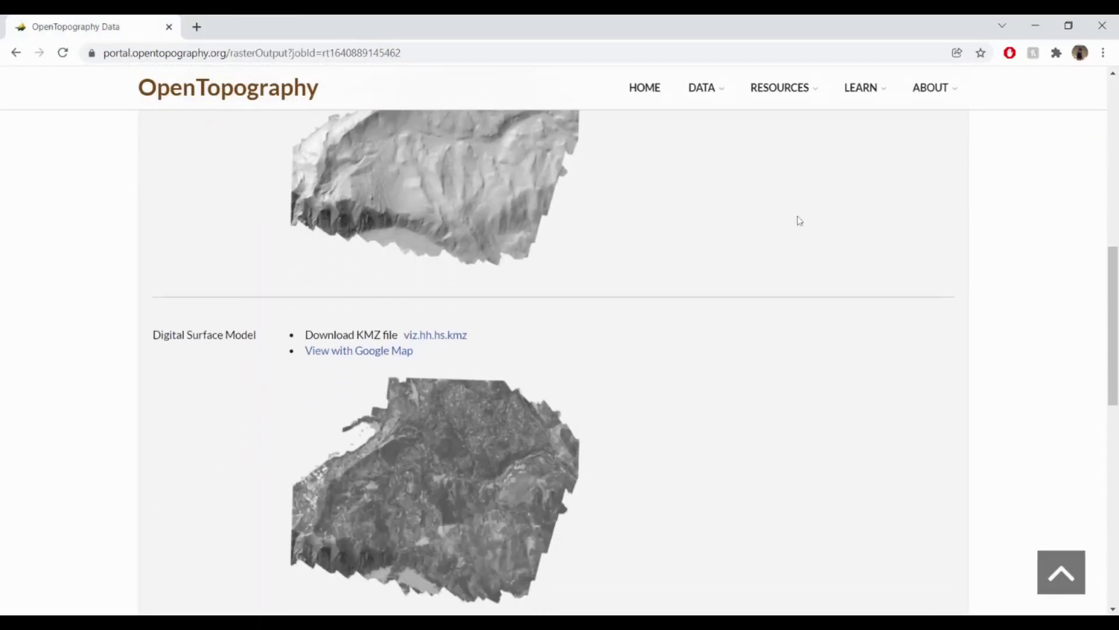
pyautogui.scroll(-1, 797, 221)
pyautogui.scroll(-1, 796, 227)
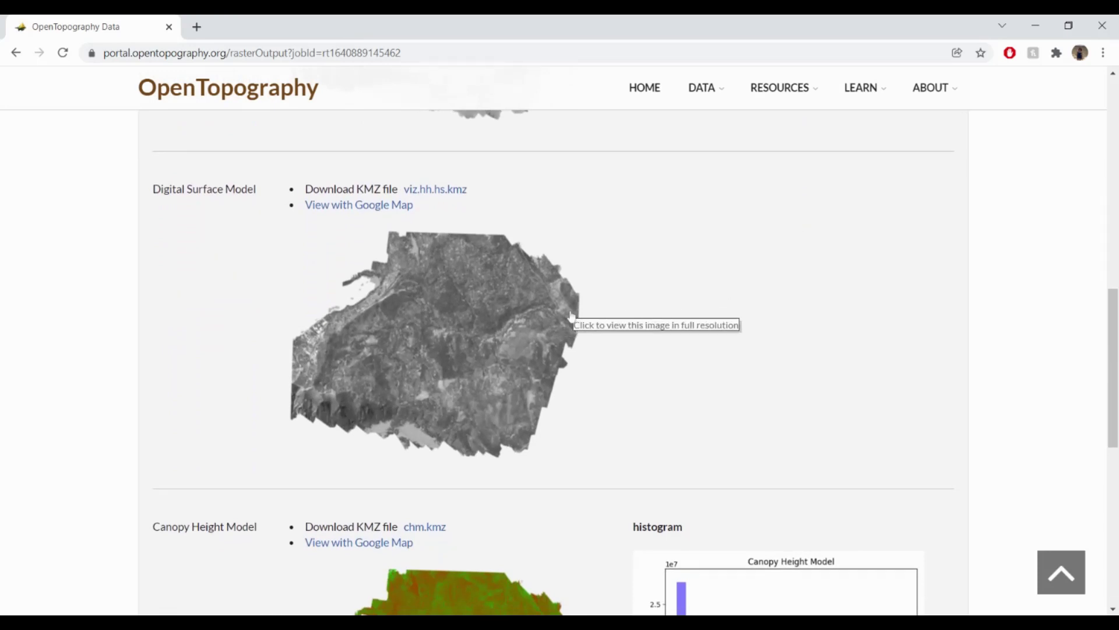
pyautogui.scroll(-1, 706, 292)
pyautogui.scroll(-1, 706, 293)
pyautogui.scroll(-2, 706, 292)
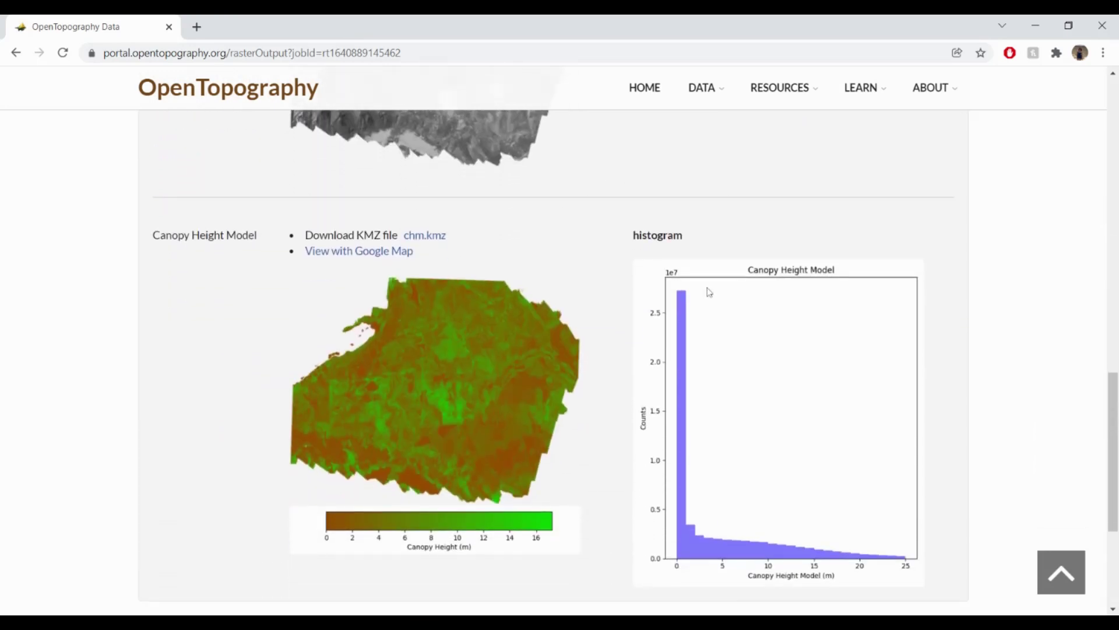
pyautogui.scroll(-1, 938, 313)
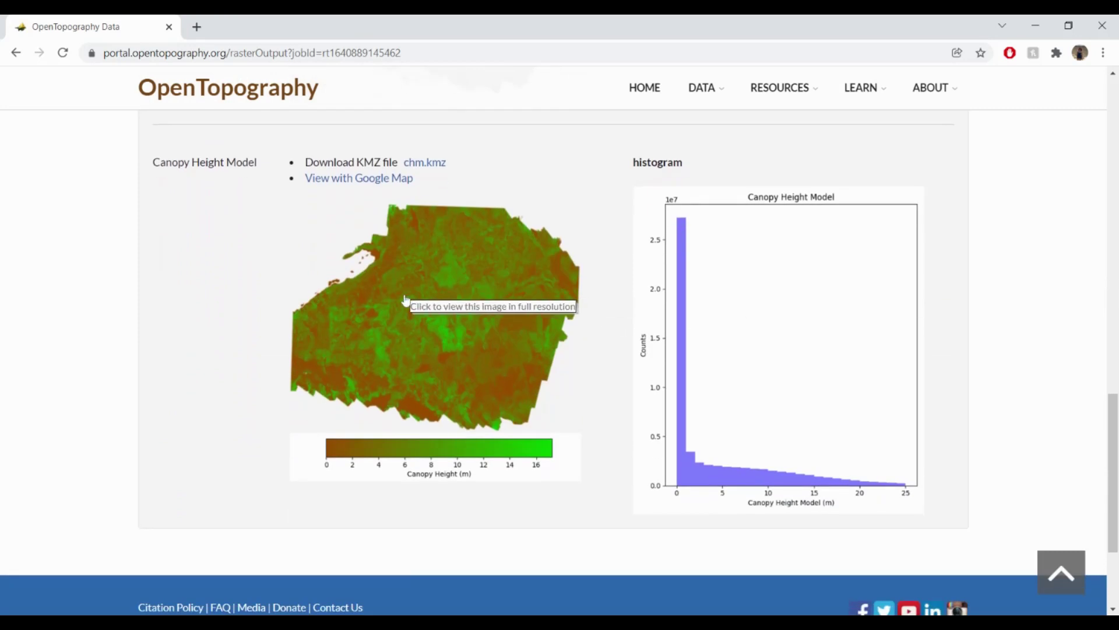
pyautogui.click(503, 309)
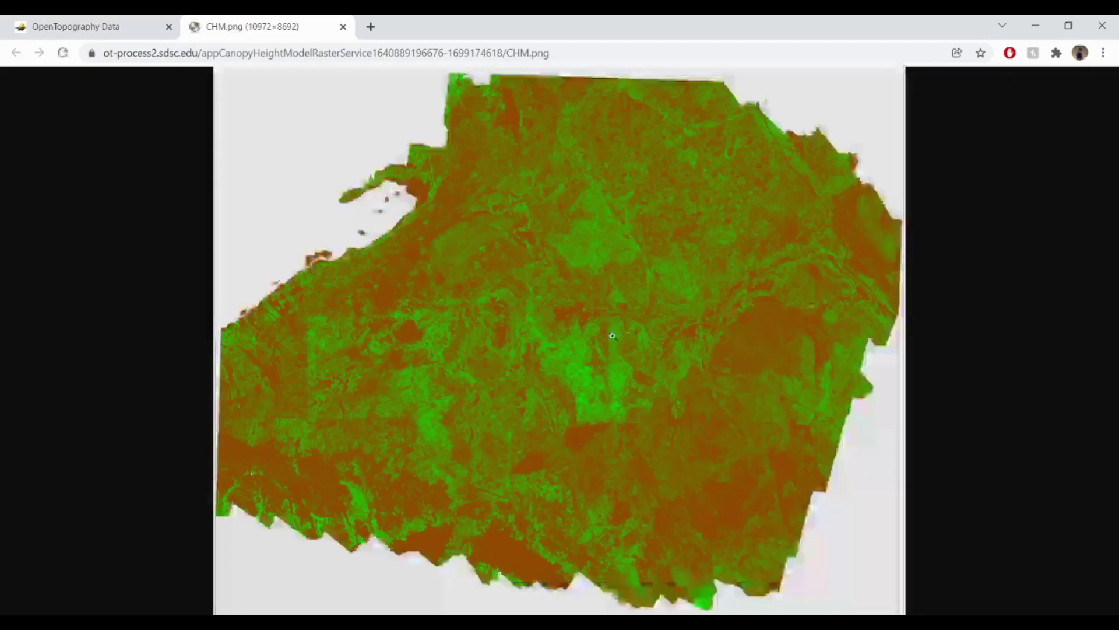
pyautogui.click(344, 26)
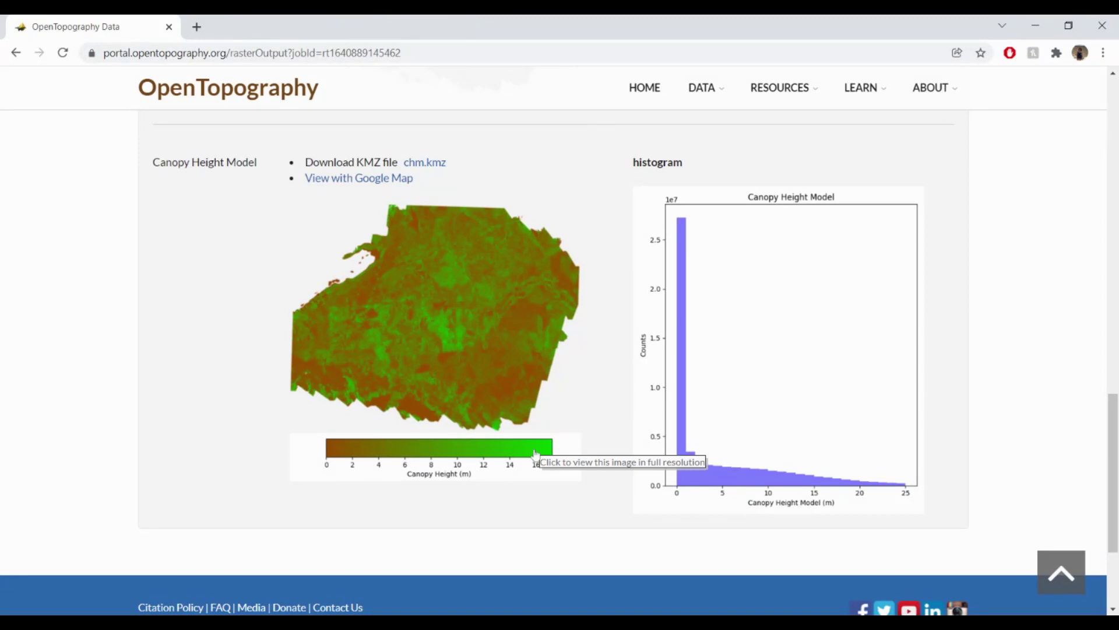
pyautogui.rightClick(536, 453)
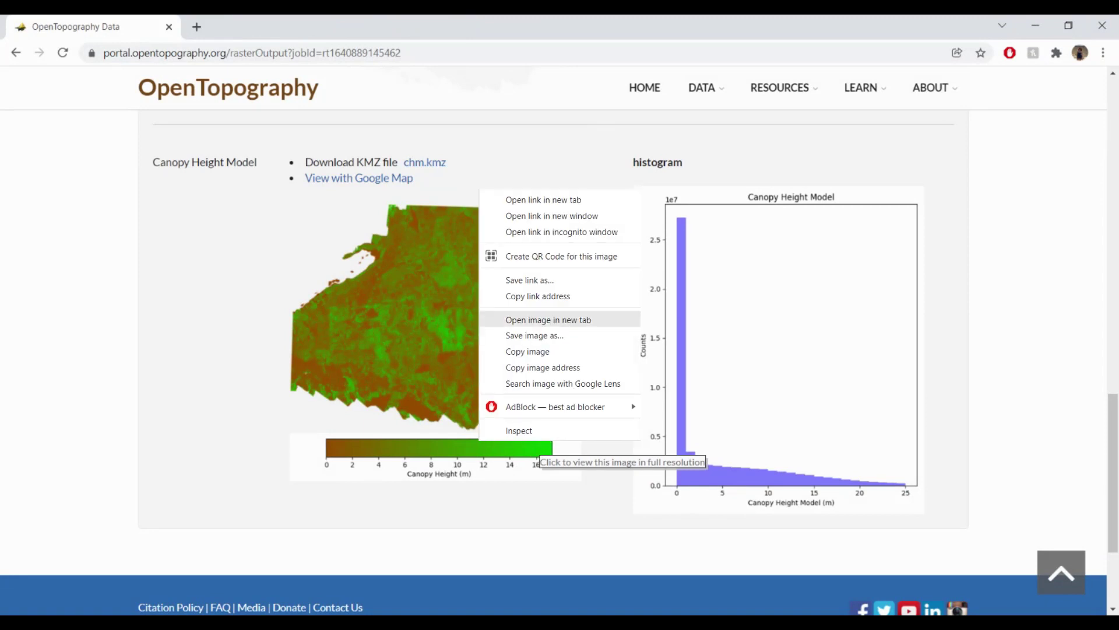
pyautogui.press('Return')
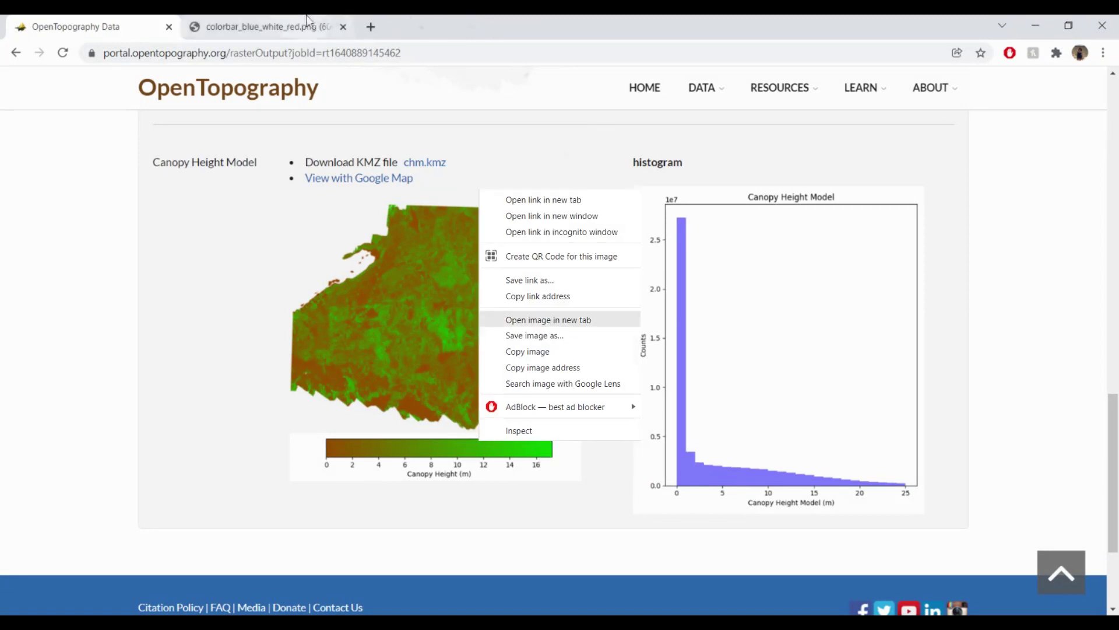
pyautogui.click(306, 19)
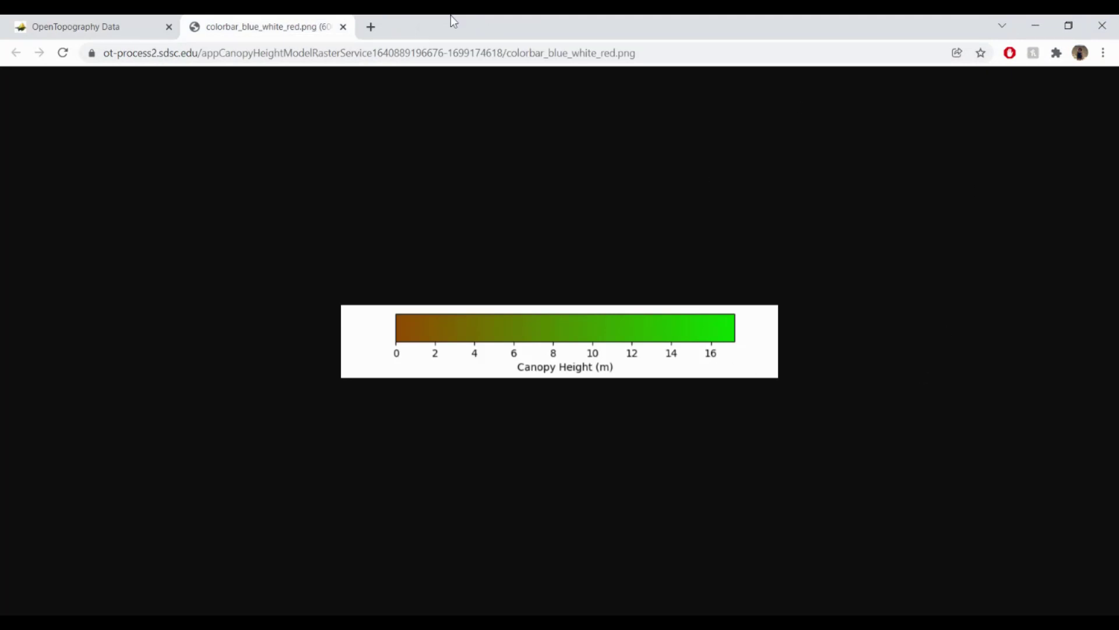
pyautogui.click(344, 28)
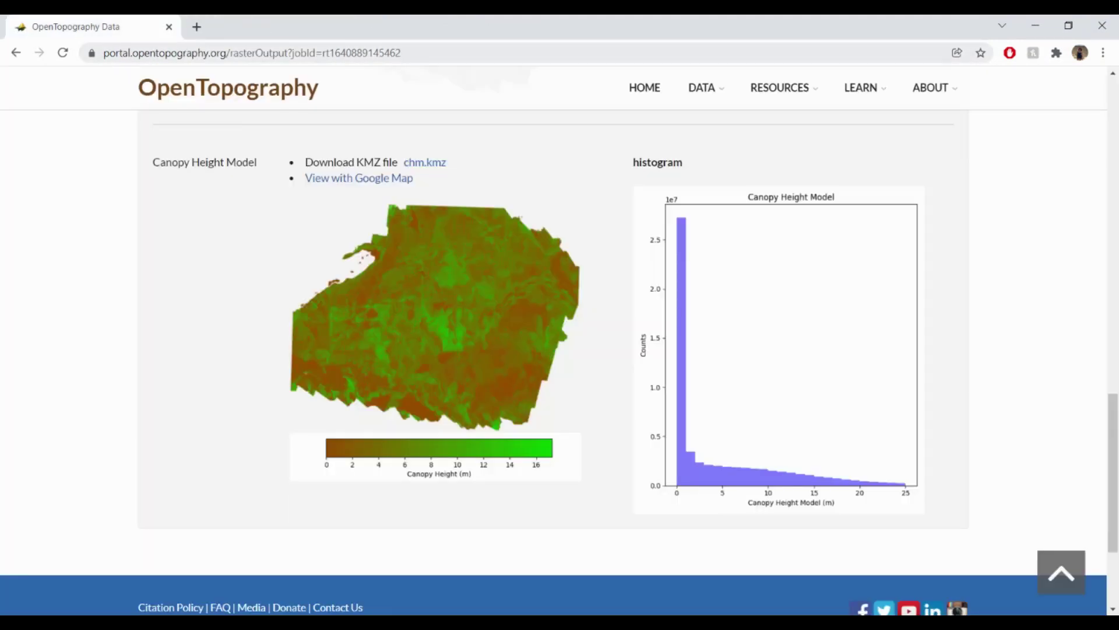
# - Preview the canopy height overlay on Google Maps satellite imagery, then download chm.kmz
pyautogui.click(394, 181)
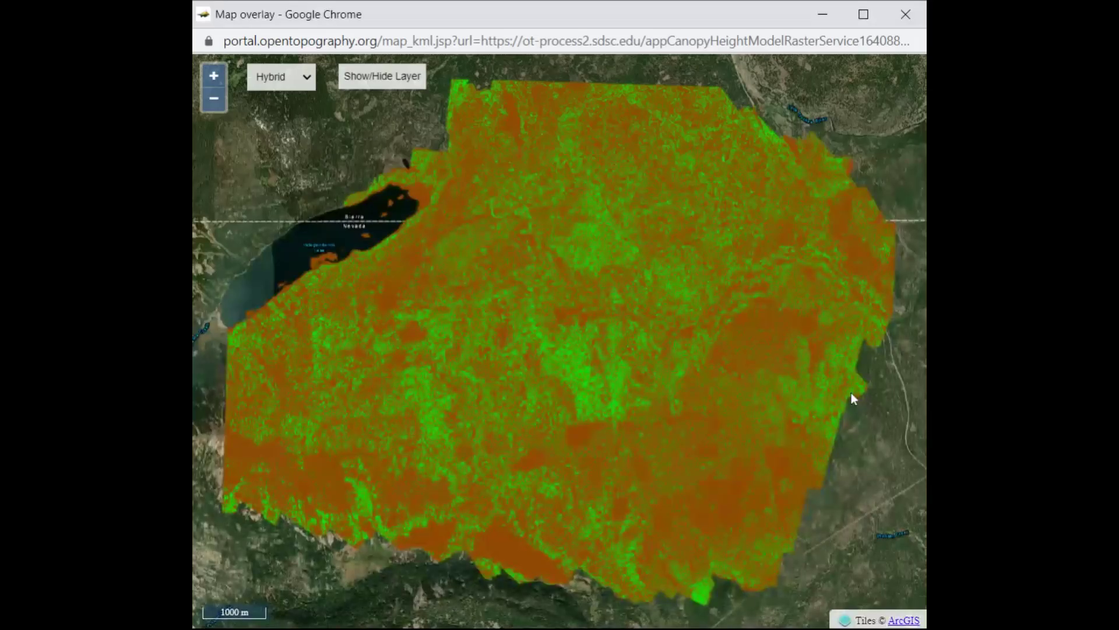
pyautogui.moveTo(851, 394); pyautogui.dragTo(813, 405)
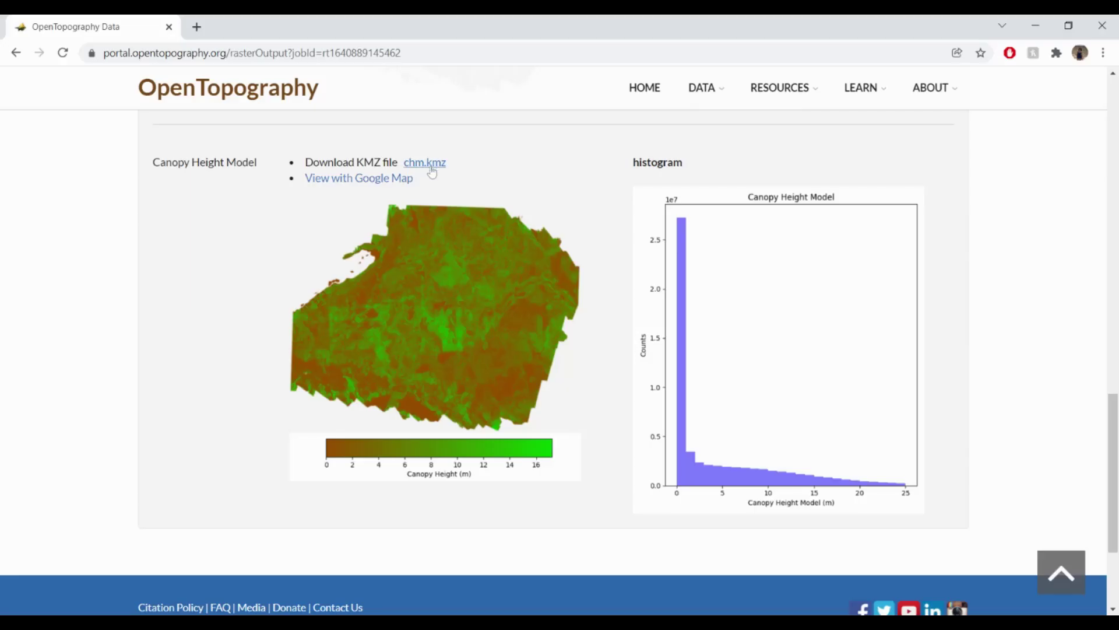
pyautogui.click(427, 163)
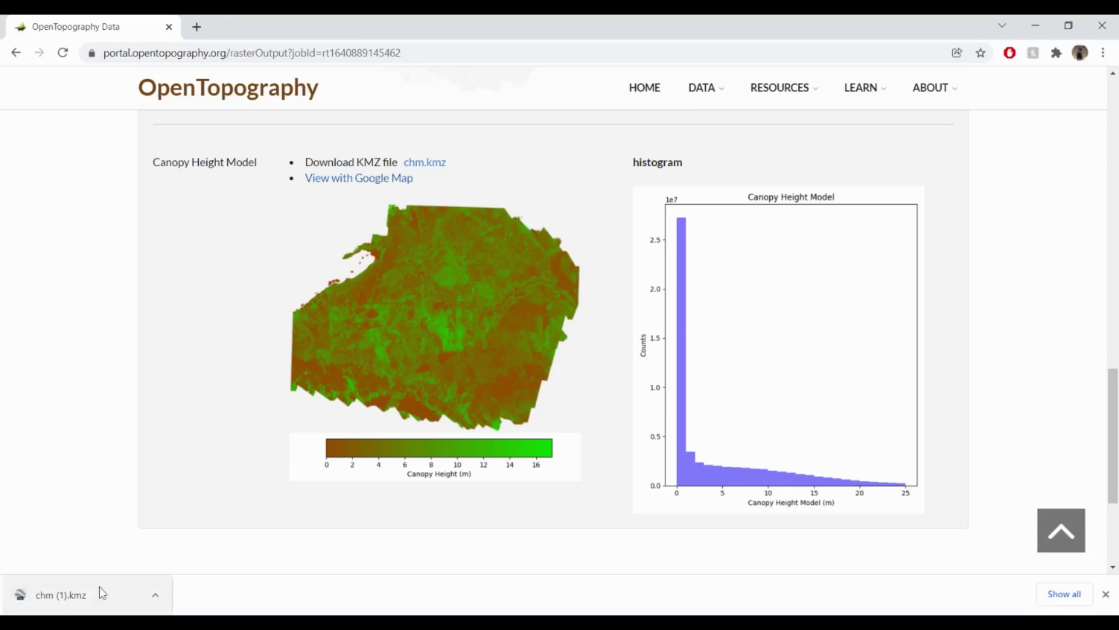
# - Open the downloaded chm (1).kmz in Google Earth Pro to show viz.chm over Sagehen Hills
pyautogui.click(99, 594)
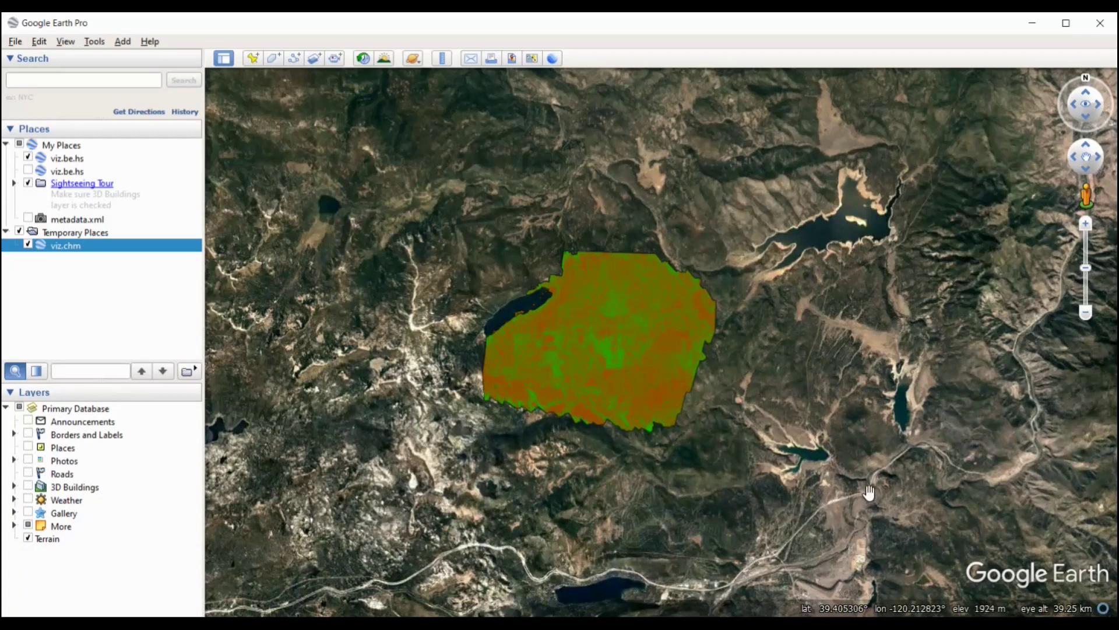
pyautogui.scroll(1, 892, 503)
pyautogui.scroll(1, 871, 511)
pyautogui.scroll(3, 871, 511)
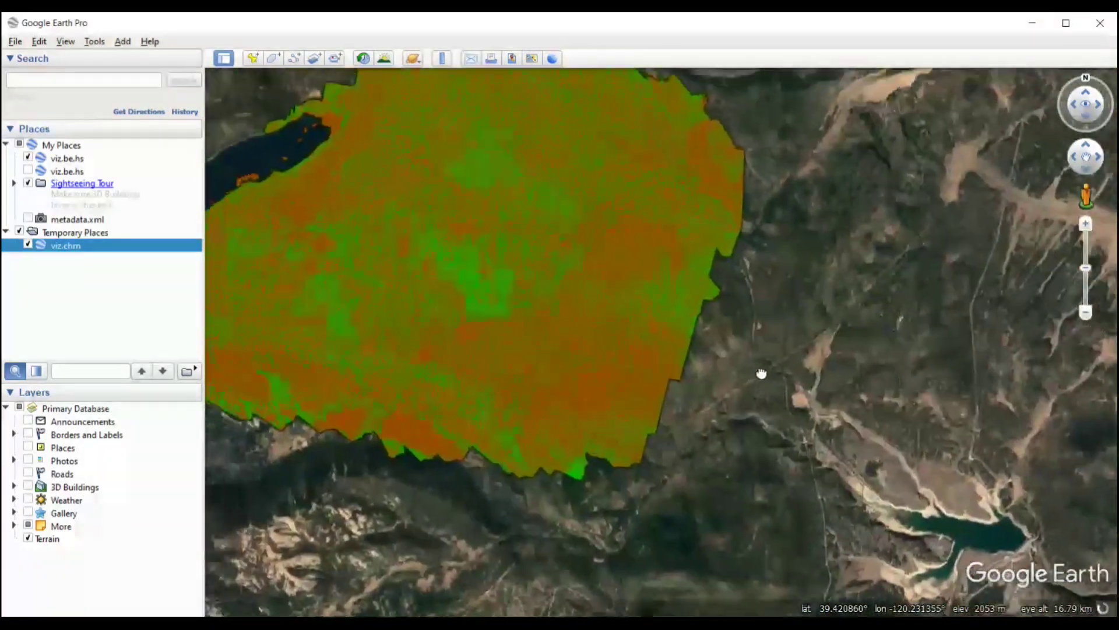